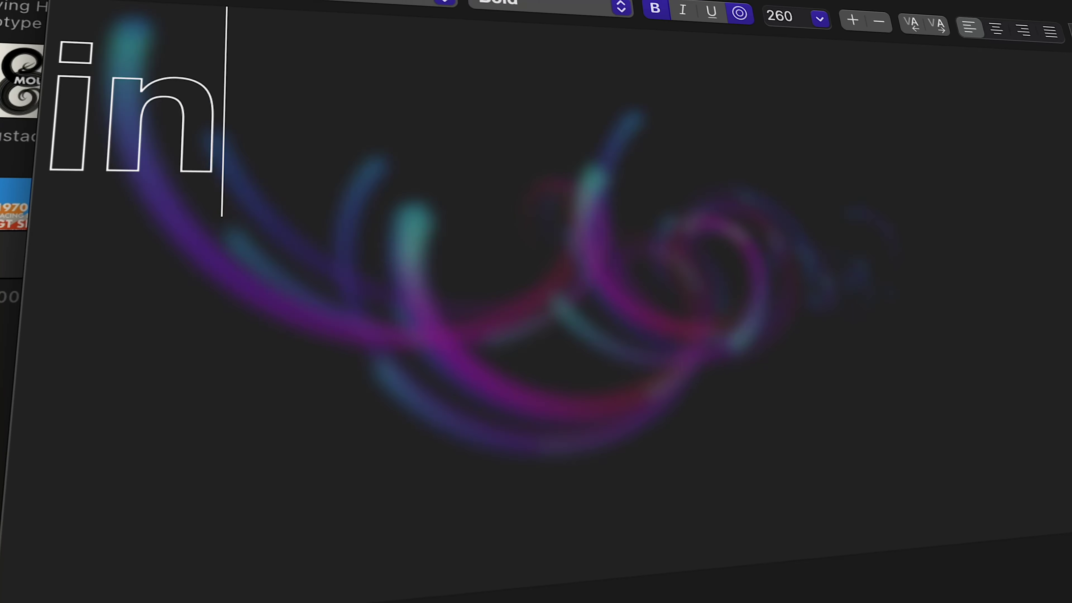
Step: Select the word 'intuitive' and scroll down through the installed Motype titles
{"action": "type", "text": "tuitive"}
{"action": "key", "text": "super+a"}
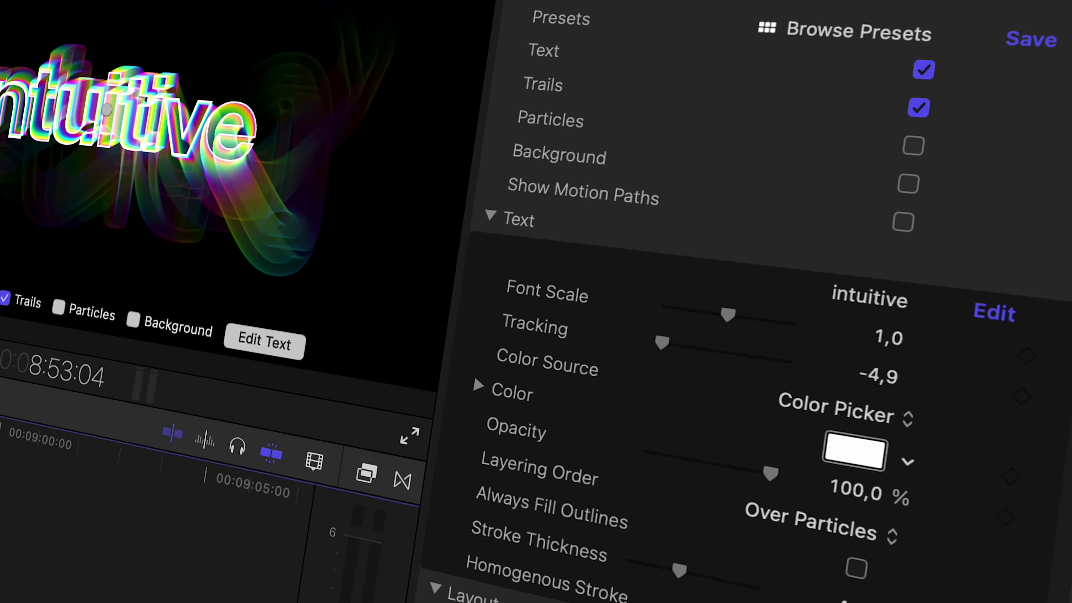
{"action": "scroll", "coordinate": [765, 359], "scroll_direction": "down", "scroll_amount": 10}
{"action": "scroll", "coordinate": [717, 296], "scroll_direction": "down", "scroll_amount": 15}
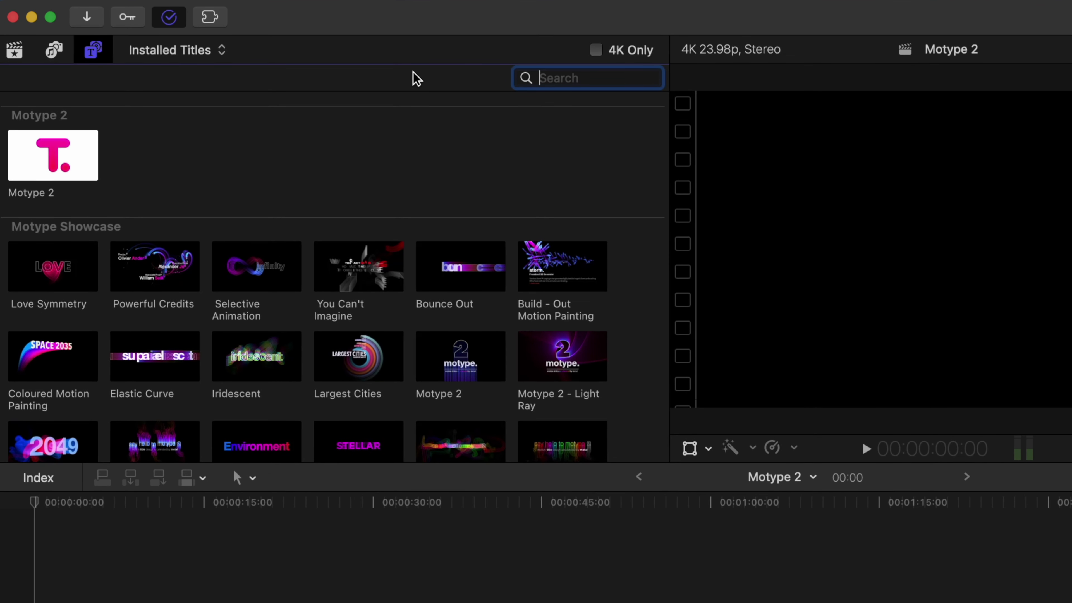
Step: Toggle the title category list and scroll to the Motype 2 thumbnail
{"action": "left_click", "coordinate": [95, 54]}
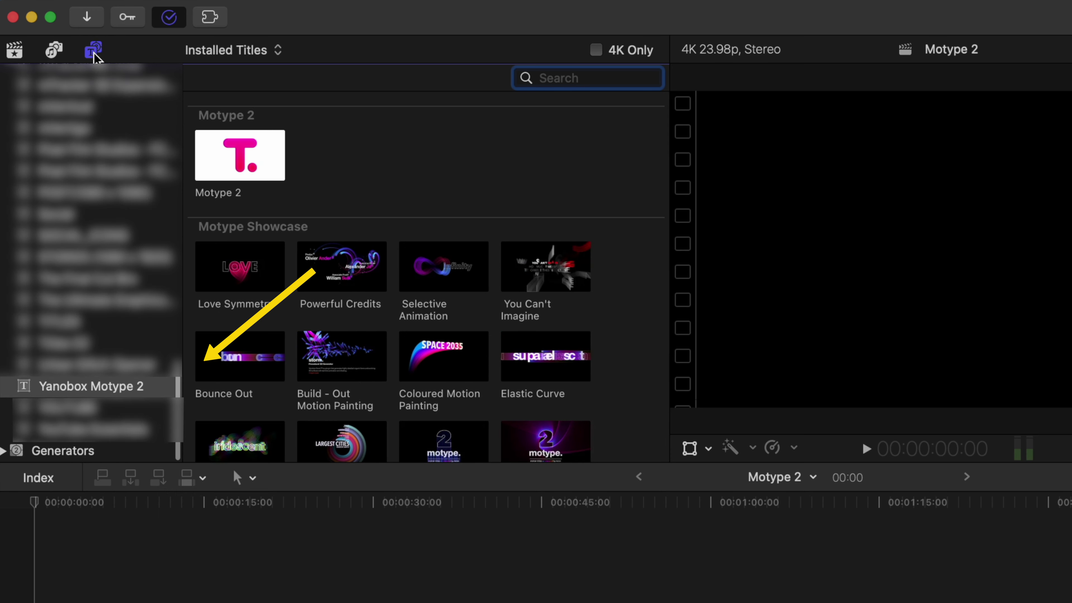
{"action": "left_click", "coordinate": [93, 54]}
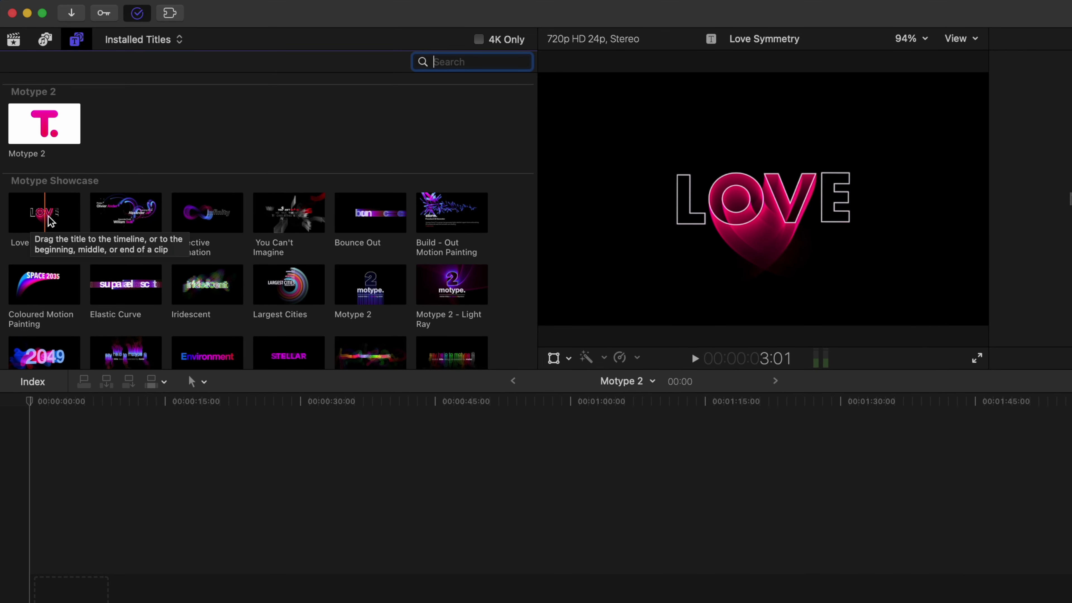
{"action": "scroll", "coordinate": [126, 220], "scroll_direction": "down", "scroll_amount": 15}
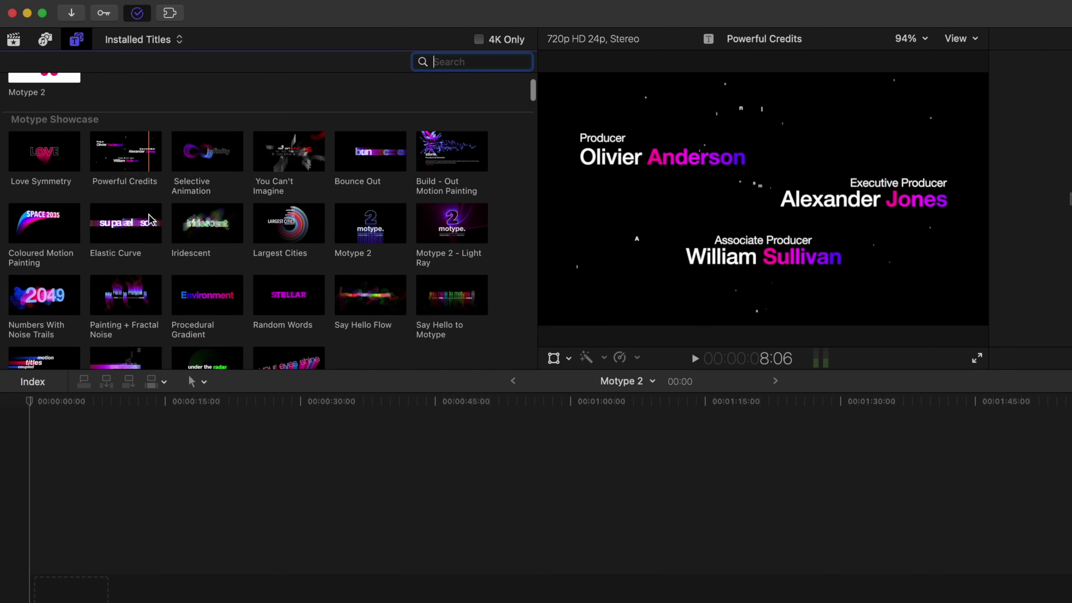
{"action": "scroll", "coordinate": [151, 220], "scroll_direction": "down", "scroll_amount": 15}
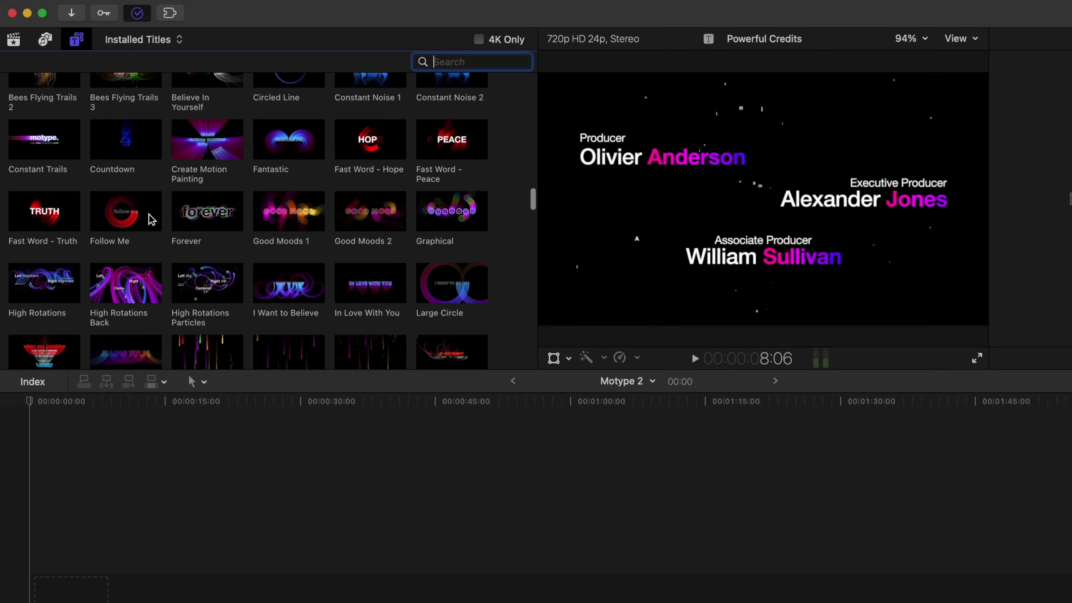
{"action": "scroll", "coordinate": [151, 218], "scroll_direction": "up", "scroll_amount": 20}
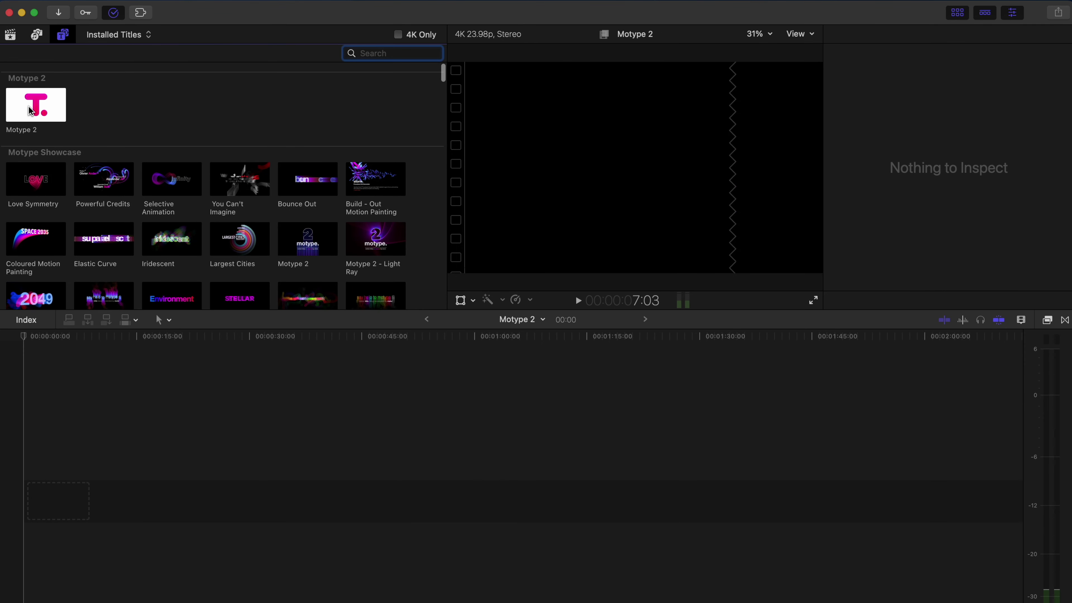
Step: Place Motype 2 at the timeline start, zoom to fit, and select it mid-clip
{"action": "left_click_drag", "start_coordinate": [30, 111], "coordinate": [38, 491]}
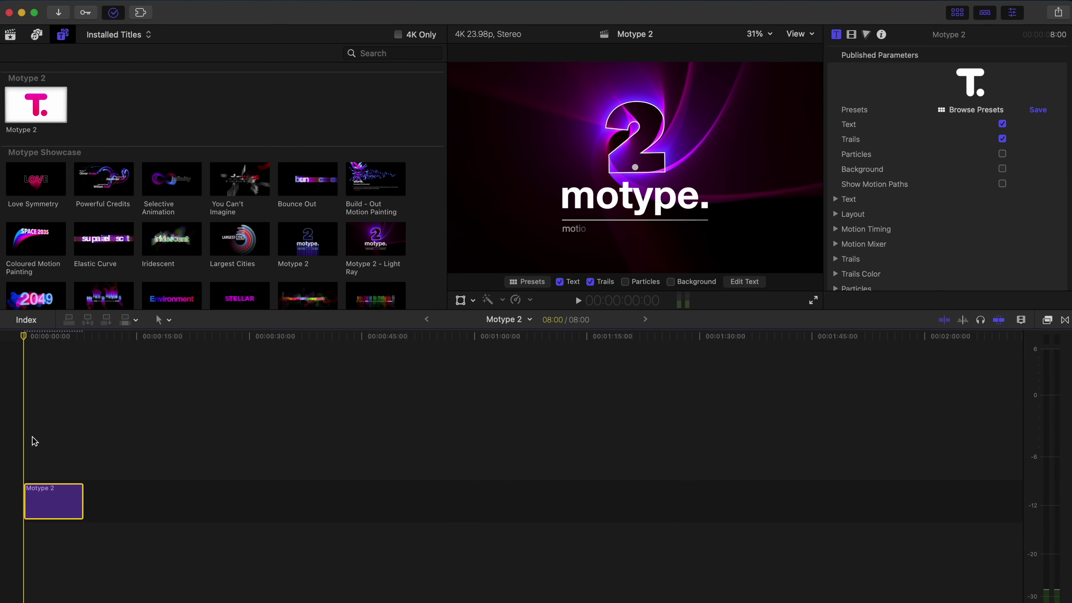
{"action": "key", "text": "shift+z"}
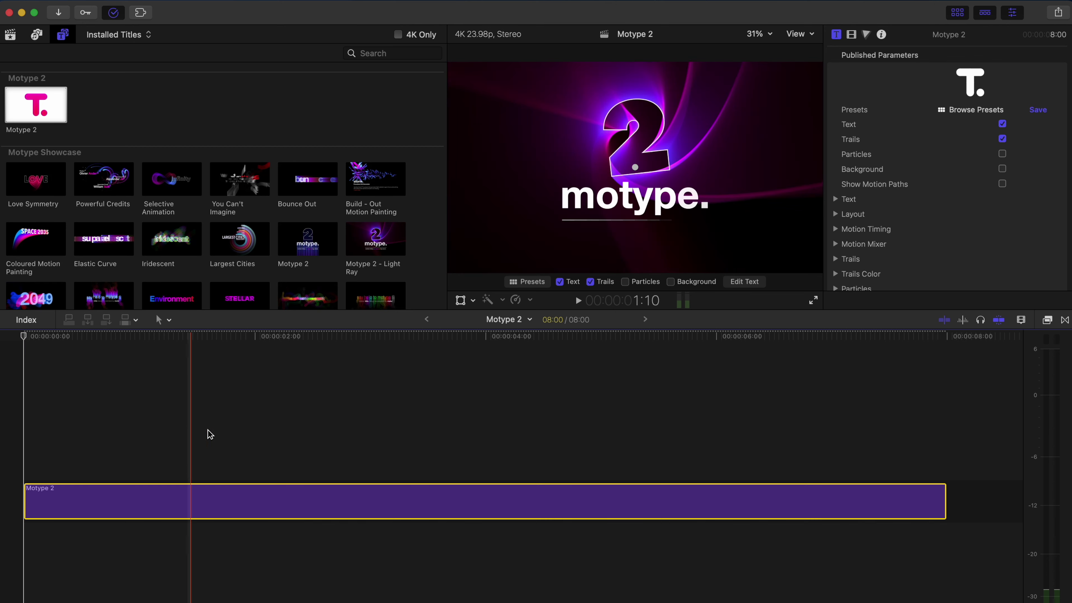
{"action": "left_click", "coordinate": [597, 426]}
{"action": "left_click", "coordinate": [595, 510]}
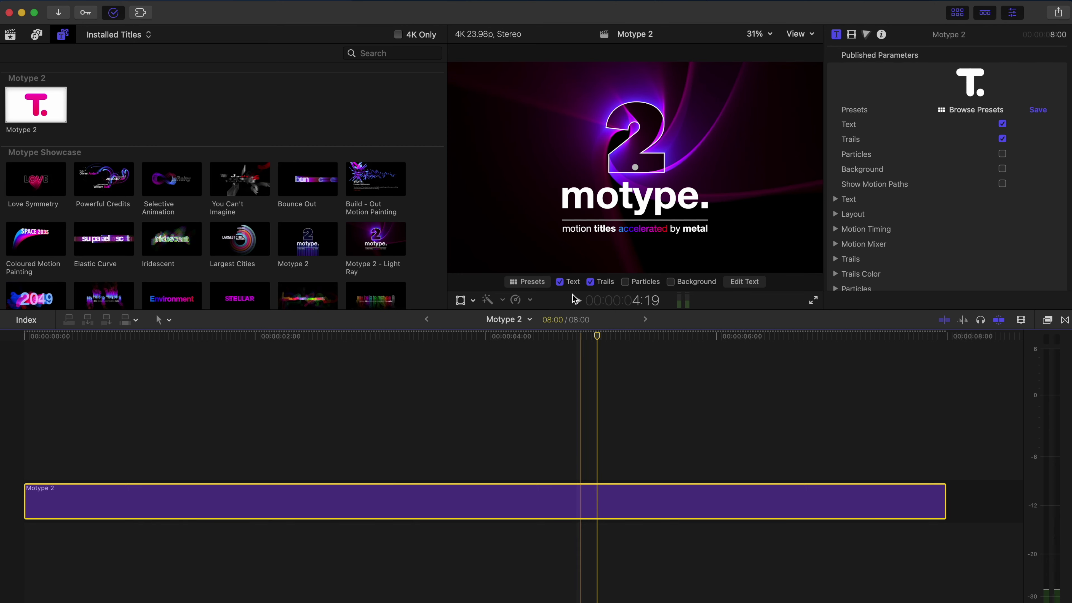
Step: Apply the Film Credits 'Single Name' preset and move the credit down and right of centre
{"action": "left_click", "coordinate": [527, 282]}
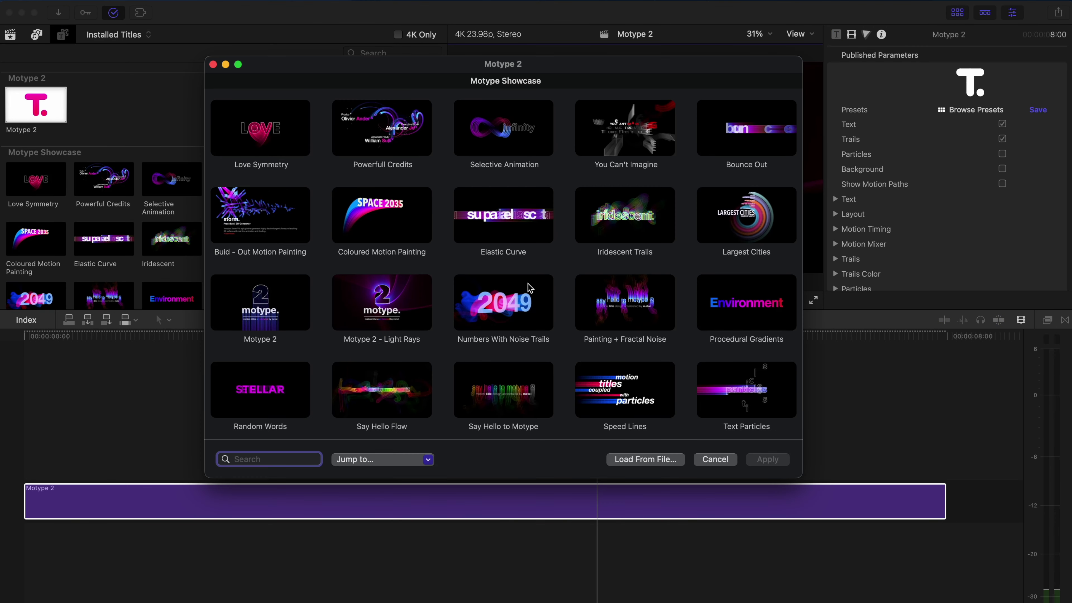
{"action": "scroll", "coordinate": [527, 284], "scroll_direction": "down", "scroll_amount": 10}
{"action": "scroll", "coordinate": [528, 284], "scroll_direction": "down", "scroll_amount": 5}
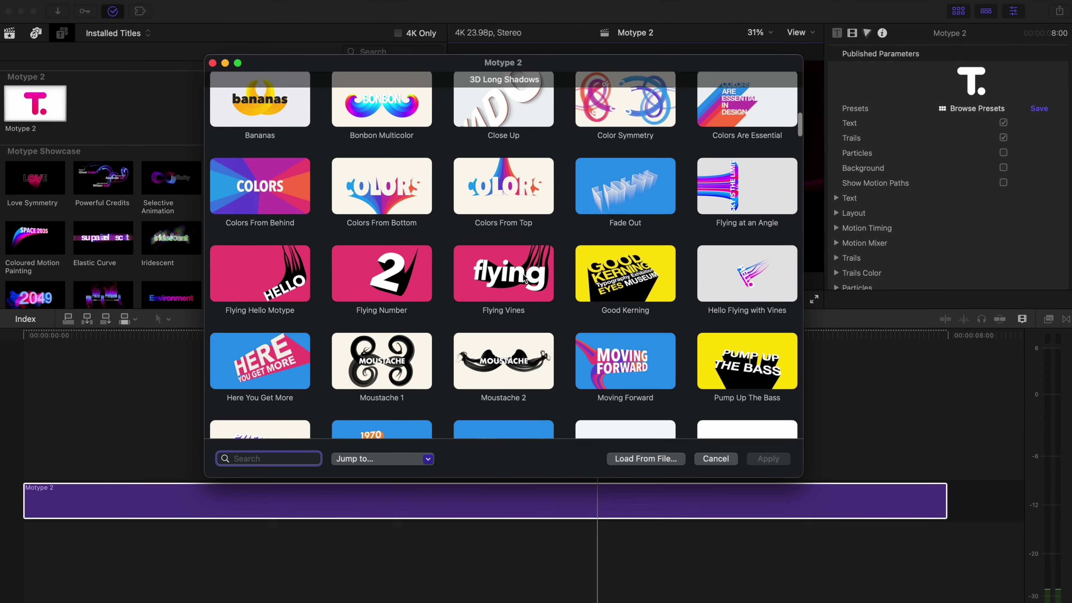
{"action": "left_click", "coordinate": [362, 459]}
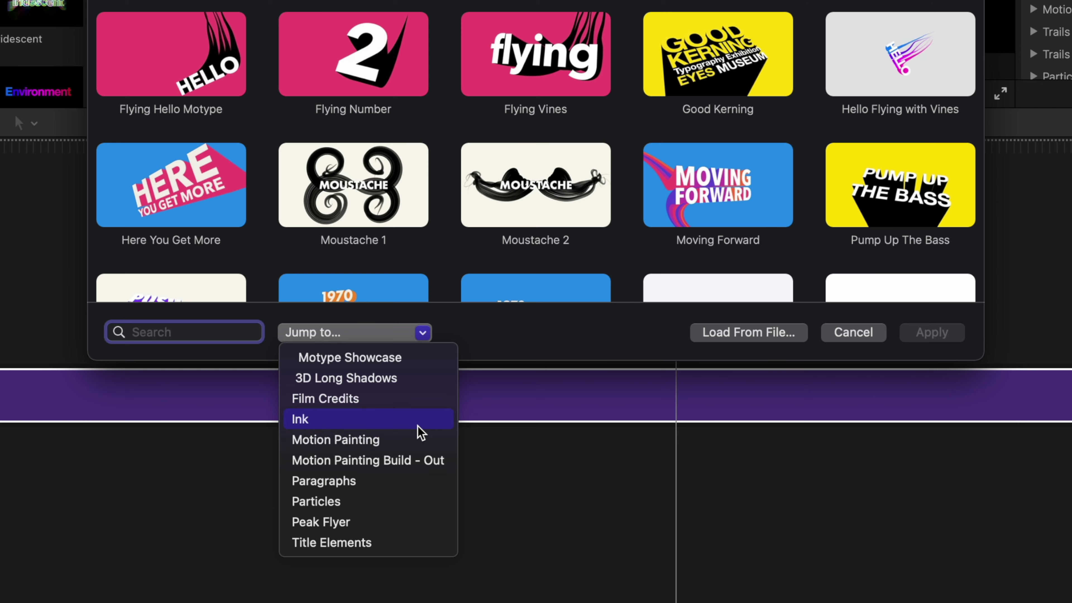
{"action": "left_click", "coordinate": [336, 405]}
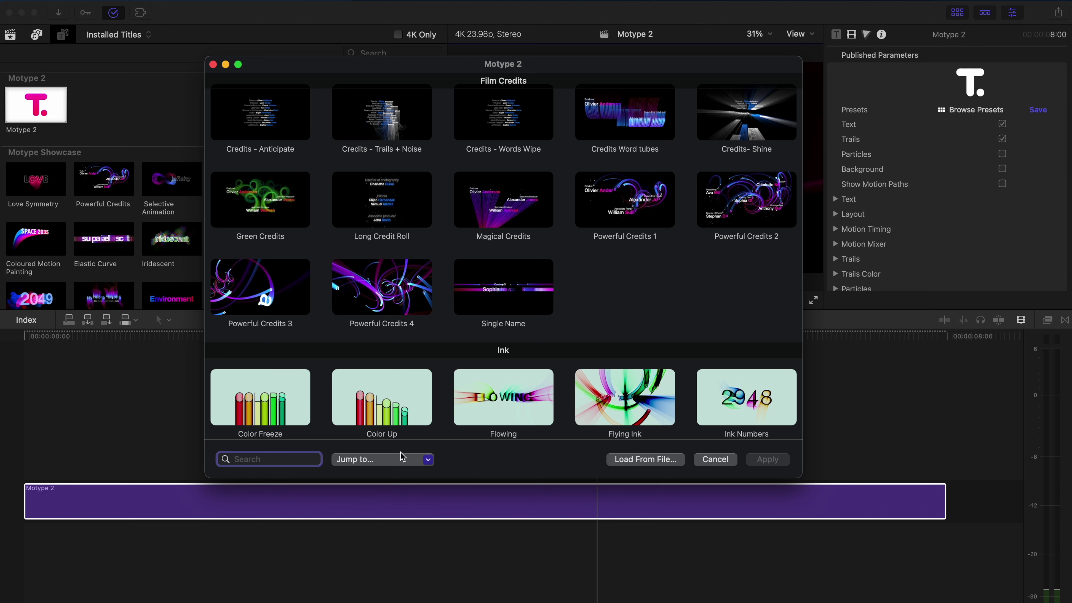
{"action": "double_click", "coordinate": [506, 278]}
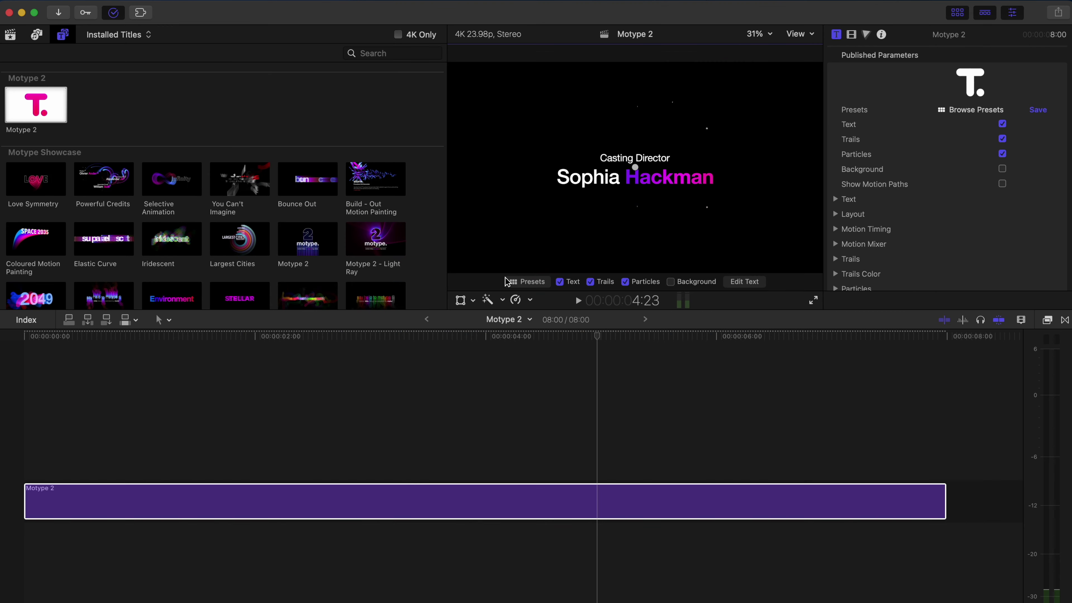
{"action": "left_click_drag", "start_coordinate": [638, 176], "coordinate": [689, 199]}
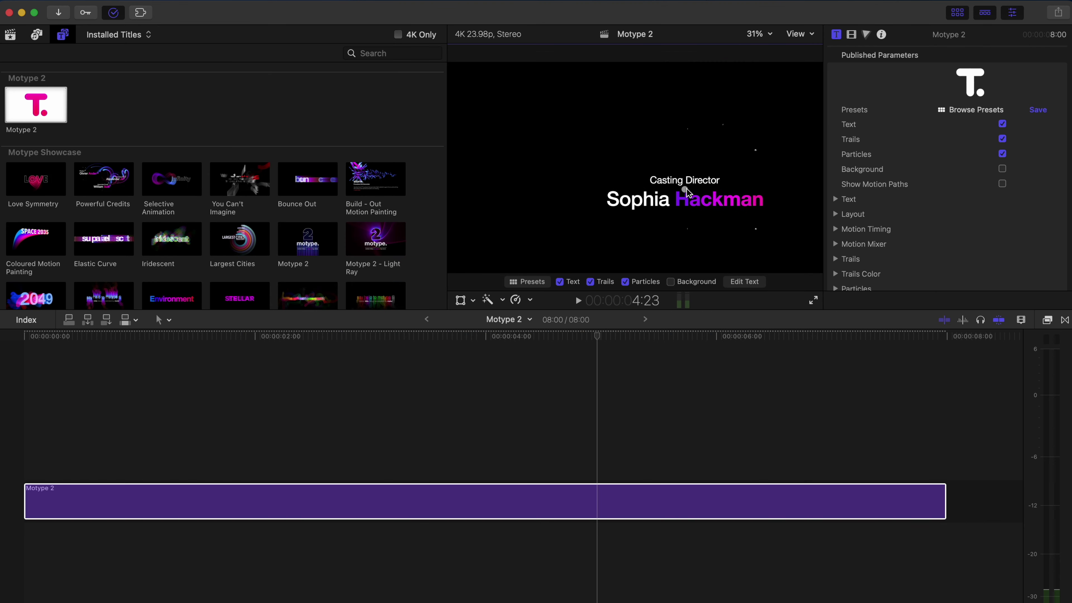
{"action": "left_click", "coordinate": [739, 283]}
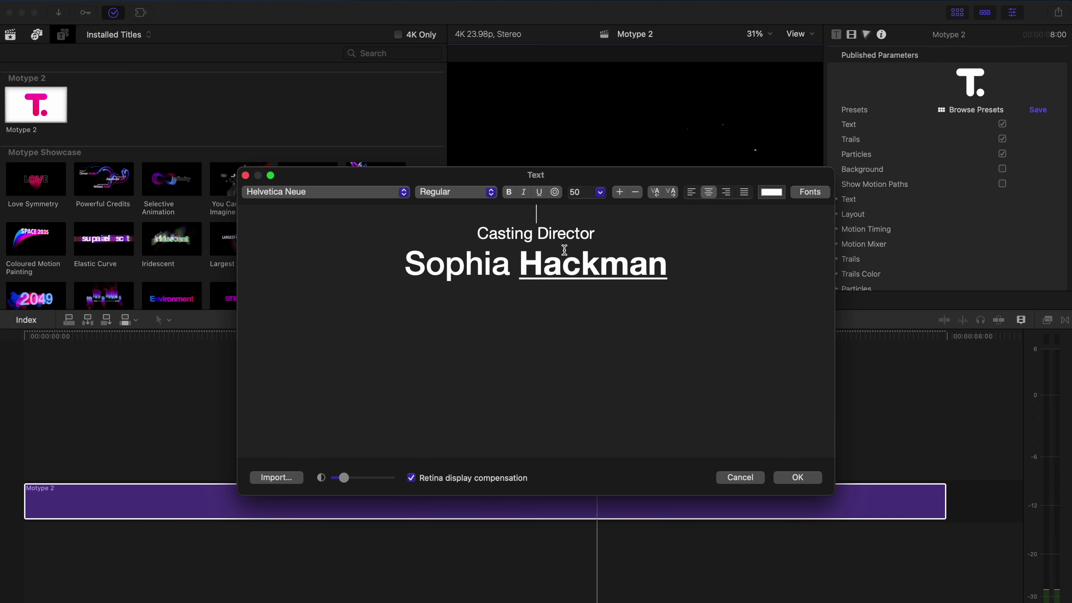
Step: Retype the credit as 'Video Editor' above a new full name
{"action": "left_click_drag", "start_coordinate": [599, 231], "coordinate": [475, 229]}
{"action": "type", "text": "Video Editor"}
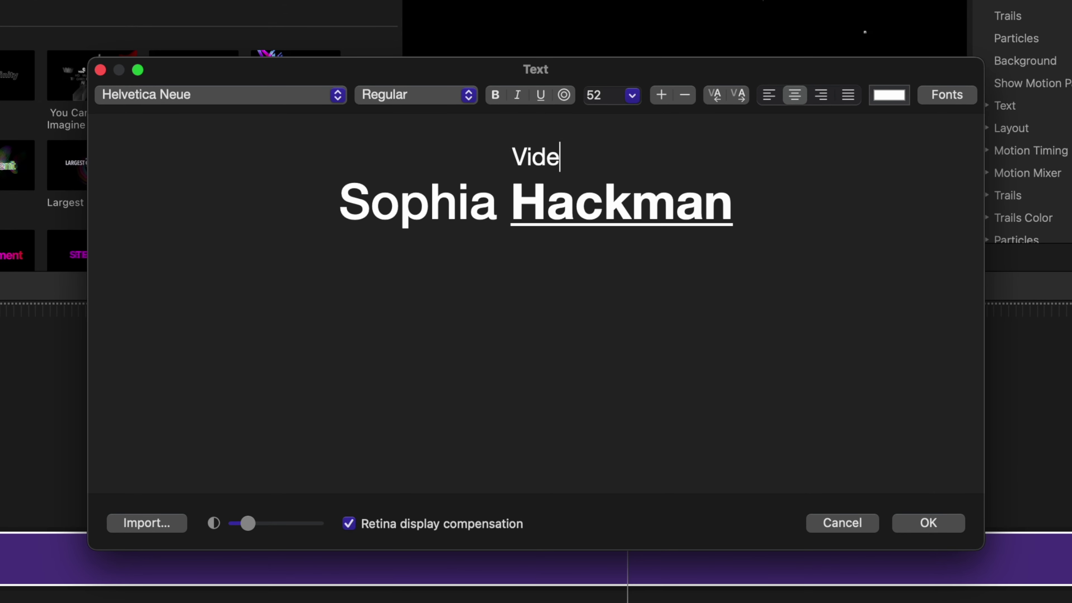
{"action": "double_click", "coordinate": [392, 206]}
{"action": "left_click", "coordinate": [638, 206], "text": "shift"}
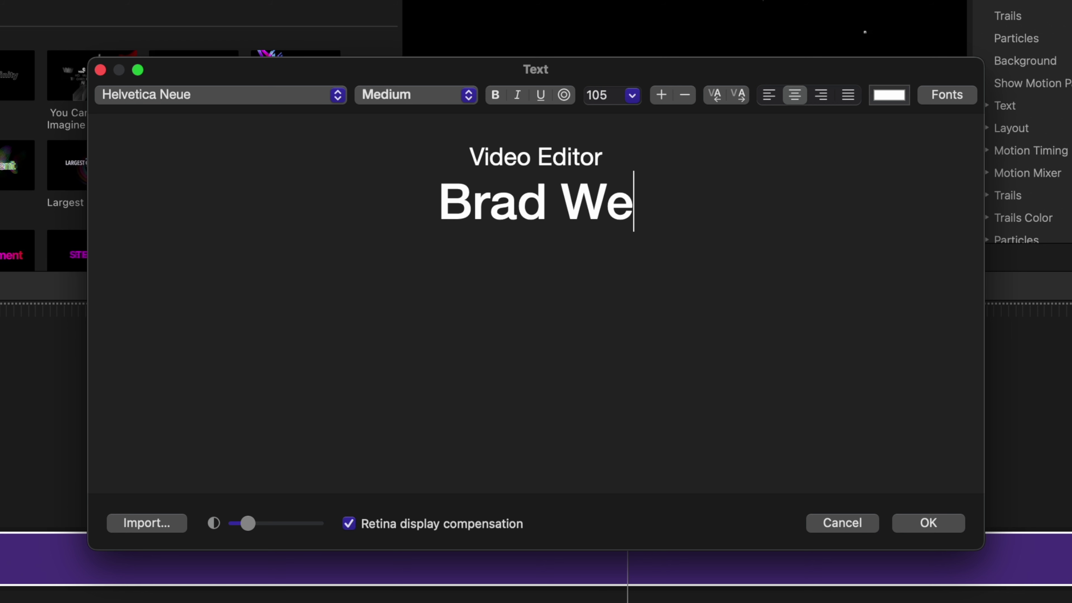
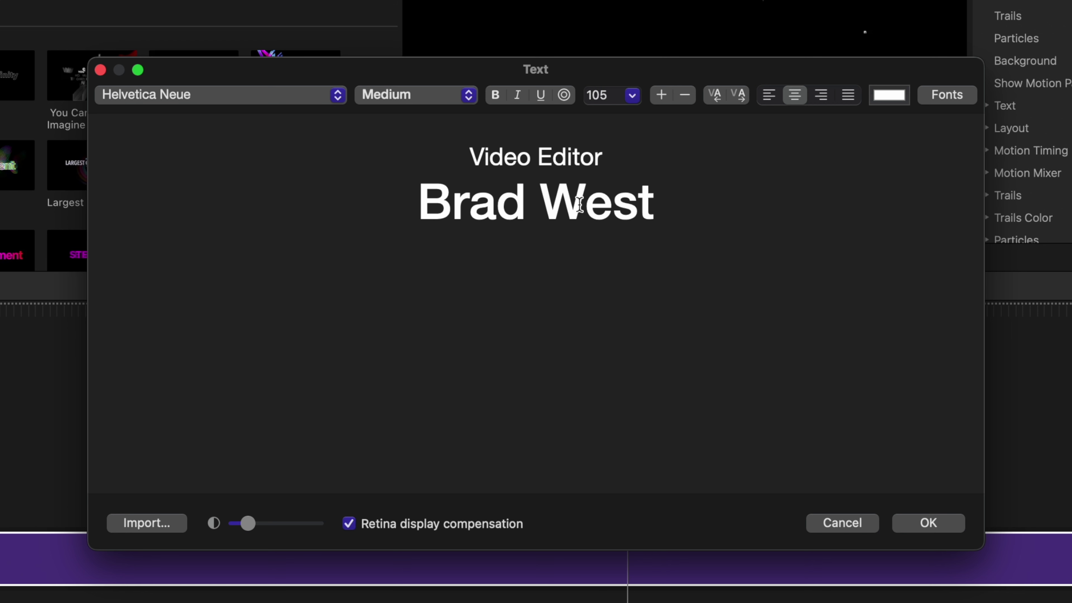
Step: Set the Video Editor line to Impact and the name line to the INTRO font
{"action": "left_click", "coordinate": [200, 103]}
{"action": "key", "text": "i"}
{"action": "key", "text": "Return"}
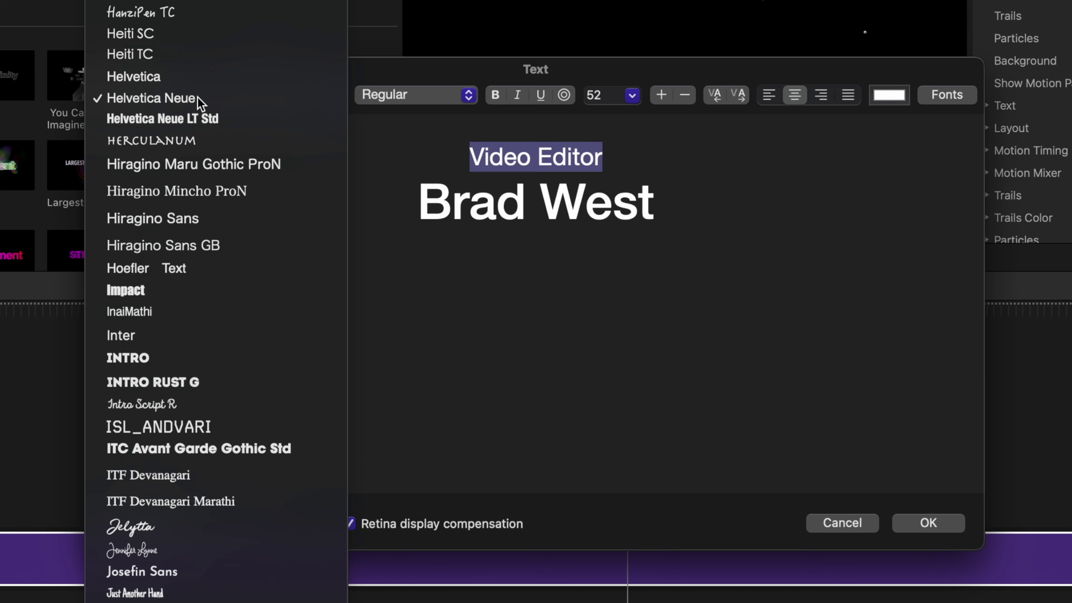
{"action": "key", "text": "Right"}
{"action": "key", "text": "Right"}
{"action": "key", "text": "shift+alt+Right"}
{"action": "key", "text": "shift+alt+Right"}
{"action": "left_click", "coordinate": [248, 102]}
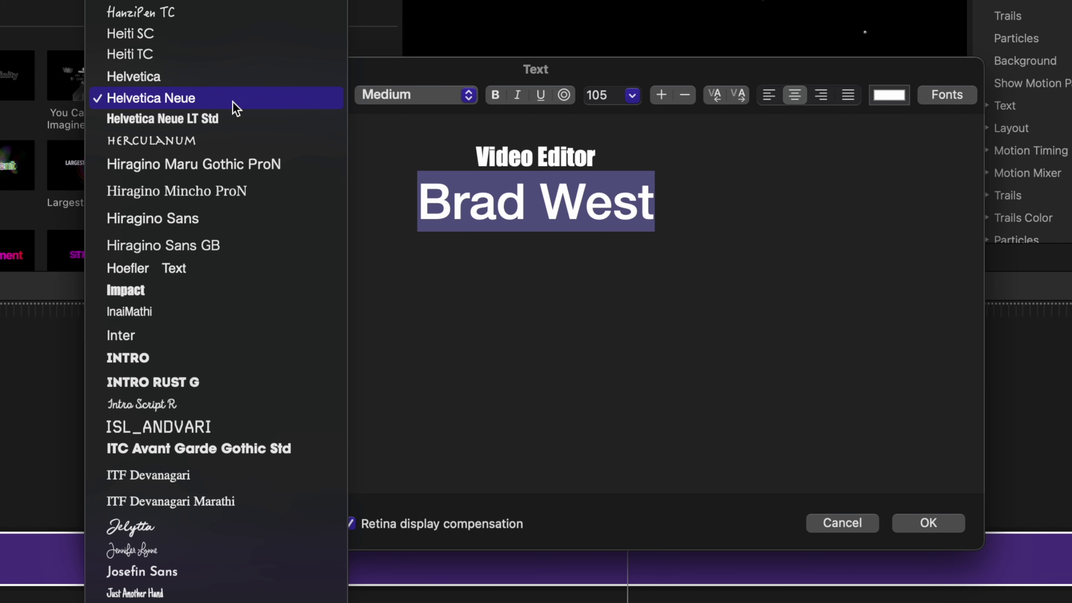
{"action": "key", "text": "i"}
{"action": "key", "text": "n"}
{"action": "key", "text": "t"}
{"action": "key", "text": "r"}
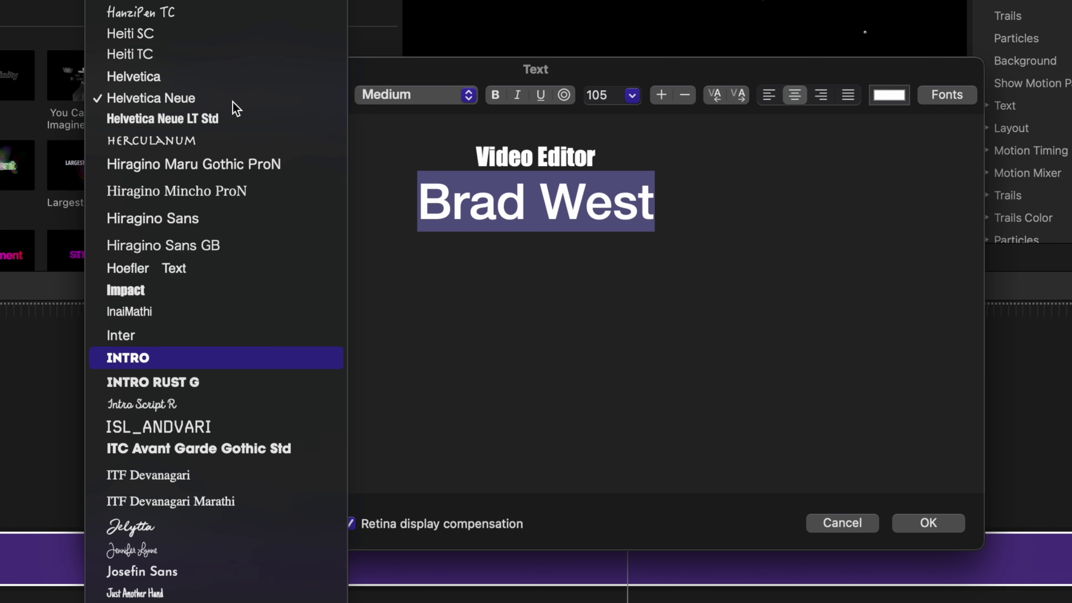
{"action": "key", "text": "Return"}
Step: Underline the surname and a word in the Video Editor line, then confirm the text
{"action": "double_click", "coordinate": [621, 198]}
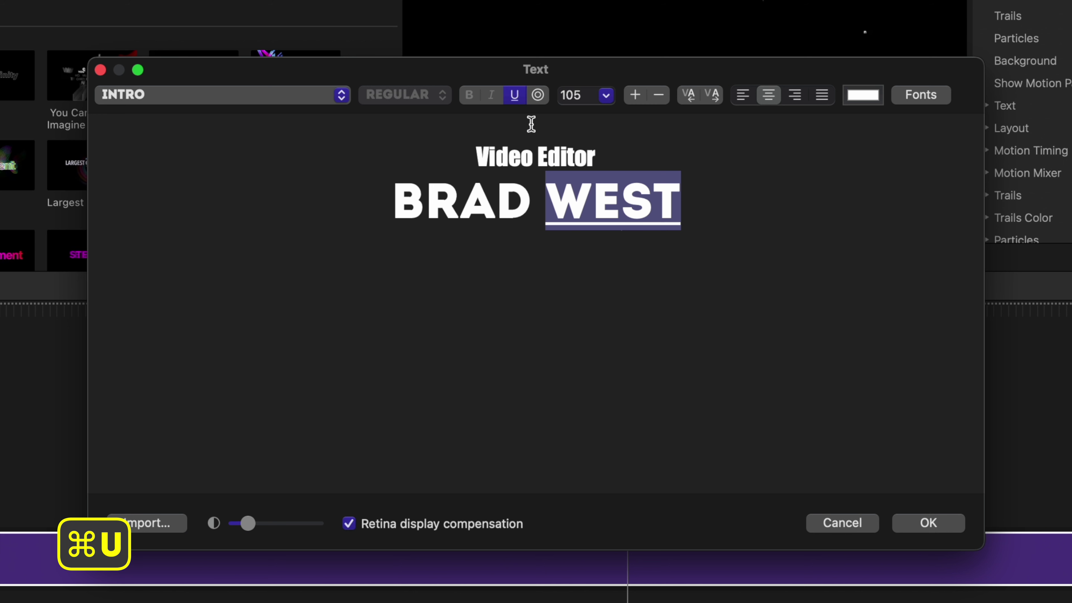
{"action": "left_click", "coordinate": [502, 160]}
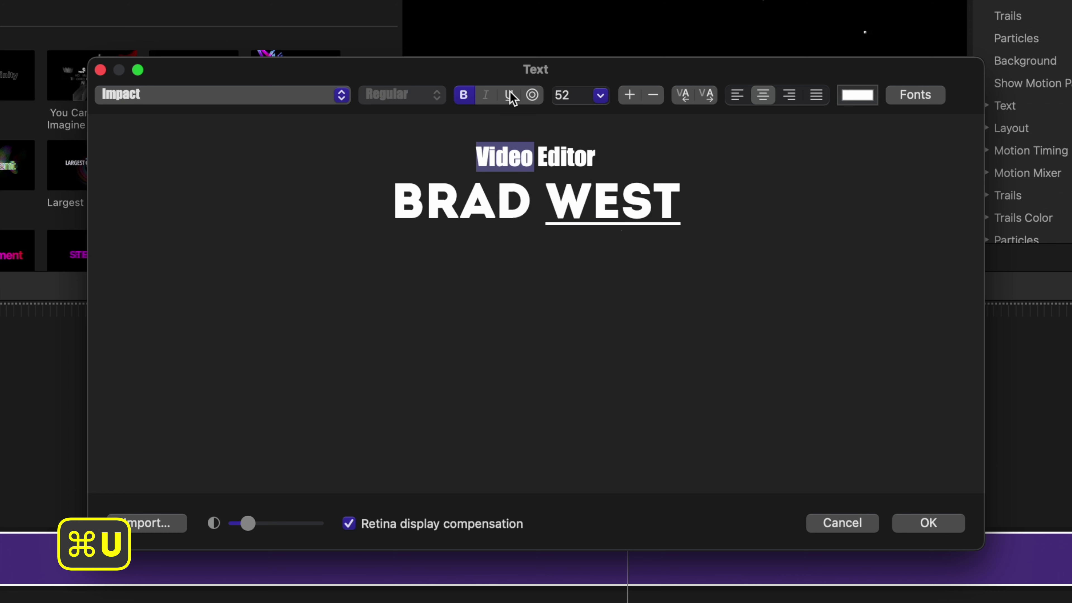
{"action": "left_click", "coordinate": [704, 214]}
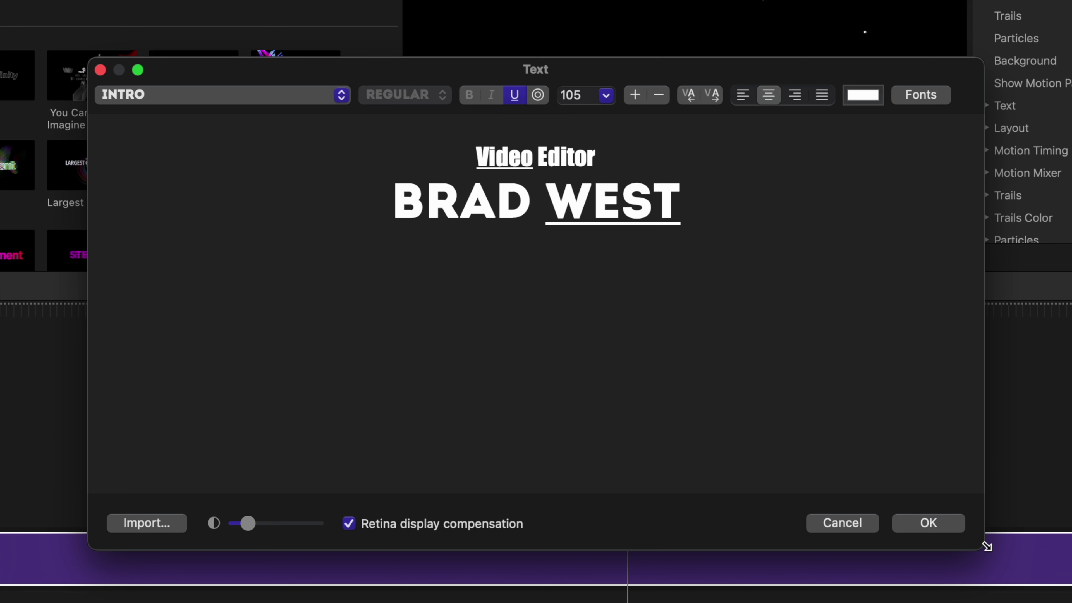
{"action": "left_click", "coordinate": [928, 523]}
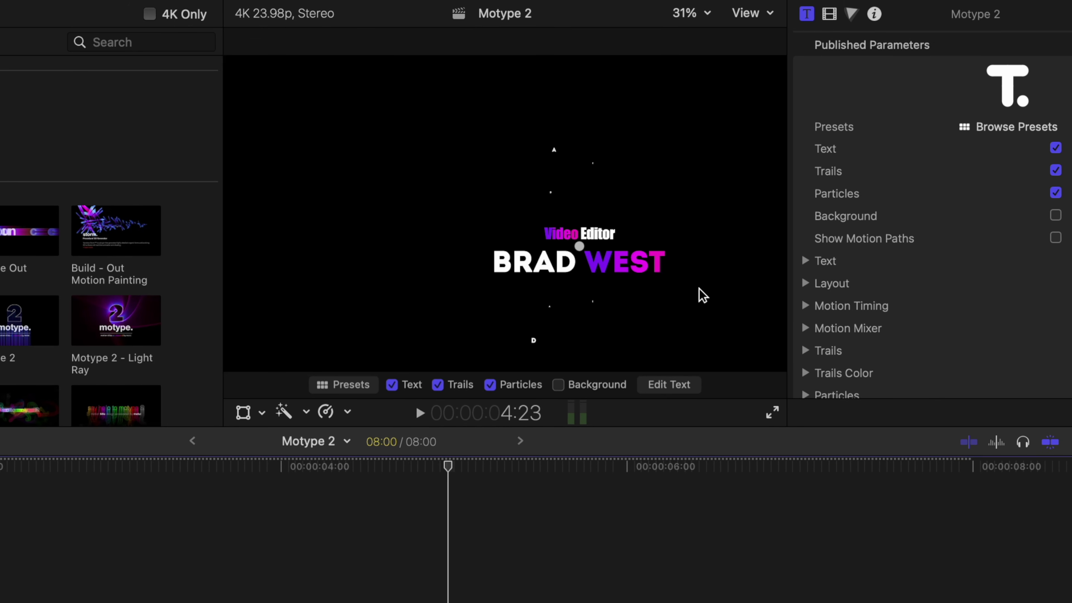
Step: Expand the title inspector and every section from Text through Transformations
{"action": "double_click", "coordinate": [991, 14]}
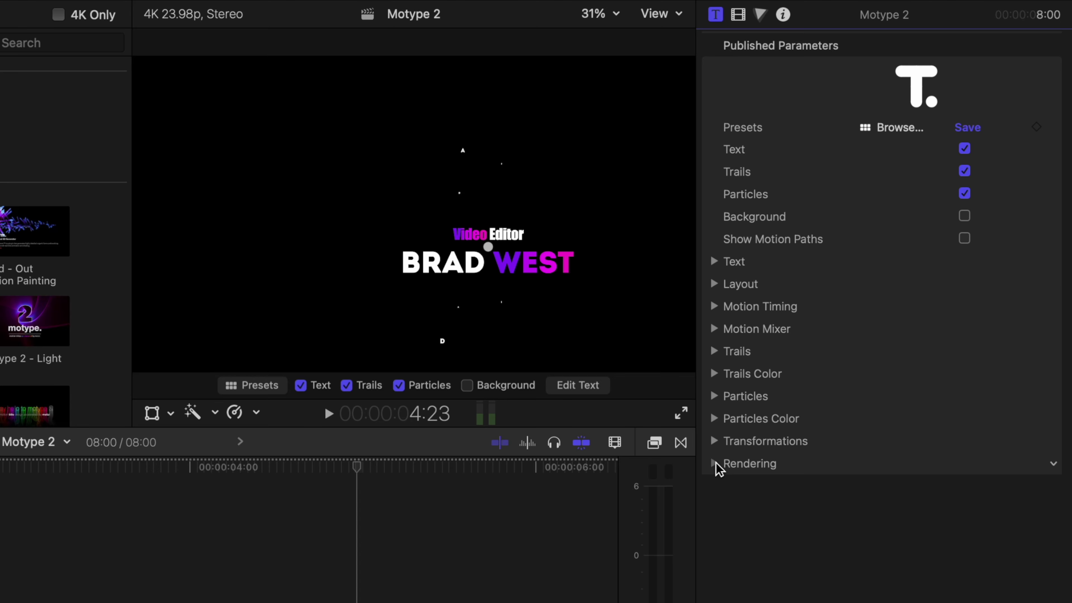
{"action": "left_click", "coordinate": [714, 440]}
{"action": "left_click", "coordinate": [714, 418]}
{"action": "left_click", "coordinate": [714, 396]}
{"action": "left_click", "coordinate": [714, 373]}
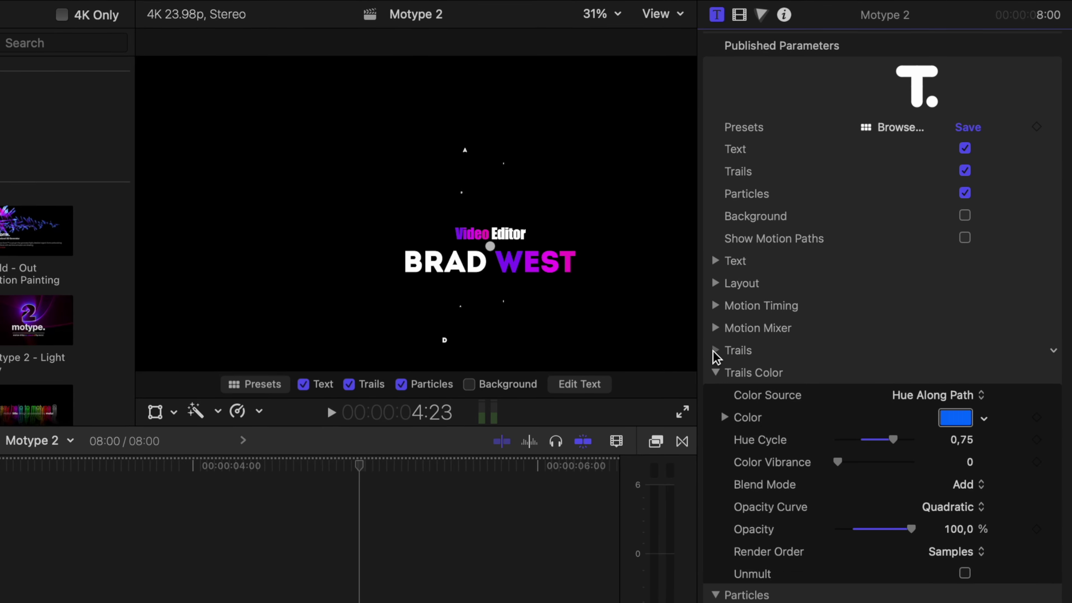
{"action": "left_click", "coordinate": [714, 351]}
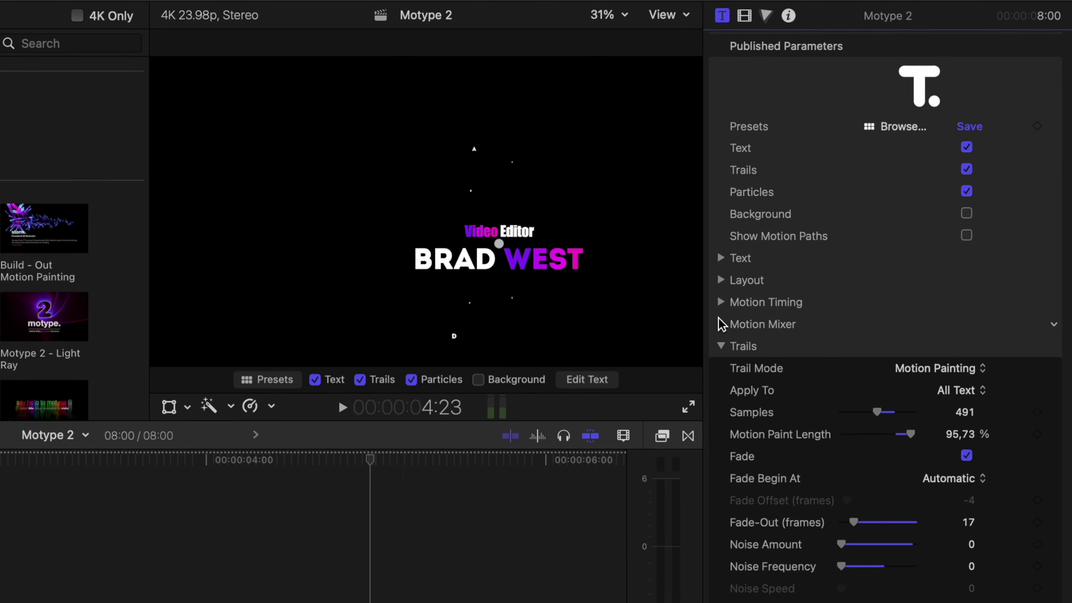
{"action": "left_click", "coordinate": [720, 324]}
{"action": "left_click", "coordinate": [720, 302]}
{"action": "left_click", "coordinate": [720, 280]}
{"action": "left_click", "coordinate": [721, 258]}
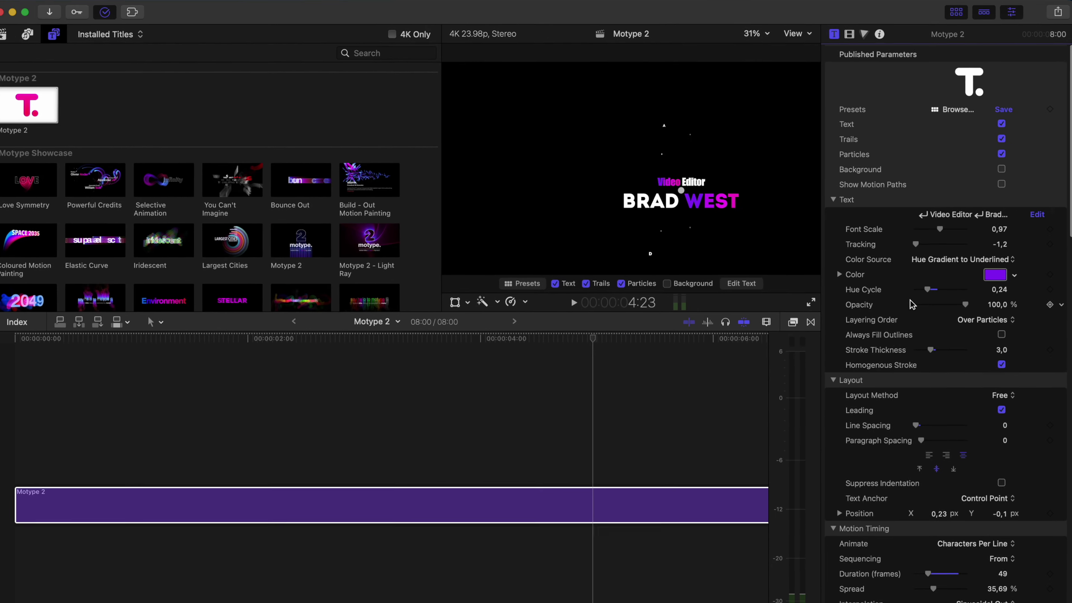
{"action": "scroll", "coordinate": [835, 410], "scroll_direction": "down", "scroll_amount": 10}
{"action": "scroll", "coordinate": [912, 302], "scroll_direction": "down", "scroll_amount": 15}
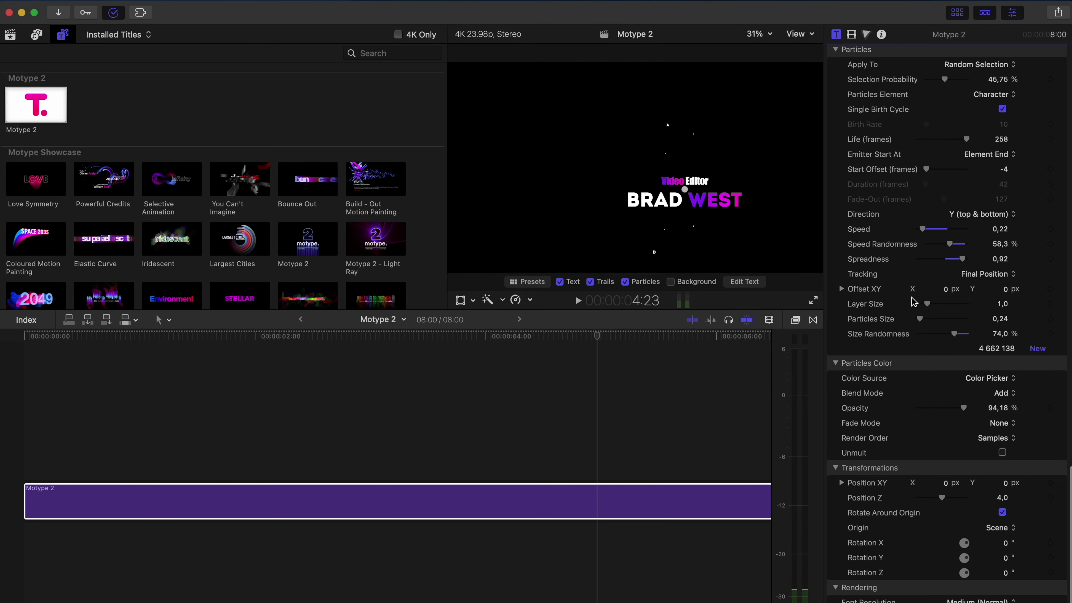
{"action": "scroll", "coordinate": [913, 301], "scroll_direction": "up", "scroll_amount": 20}
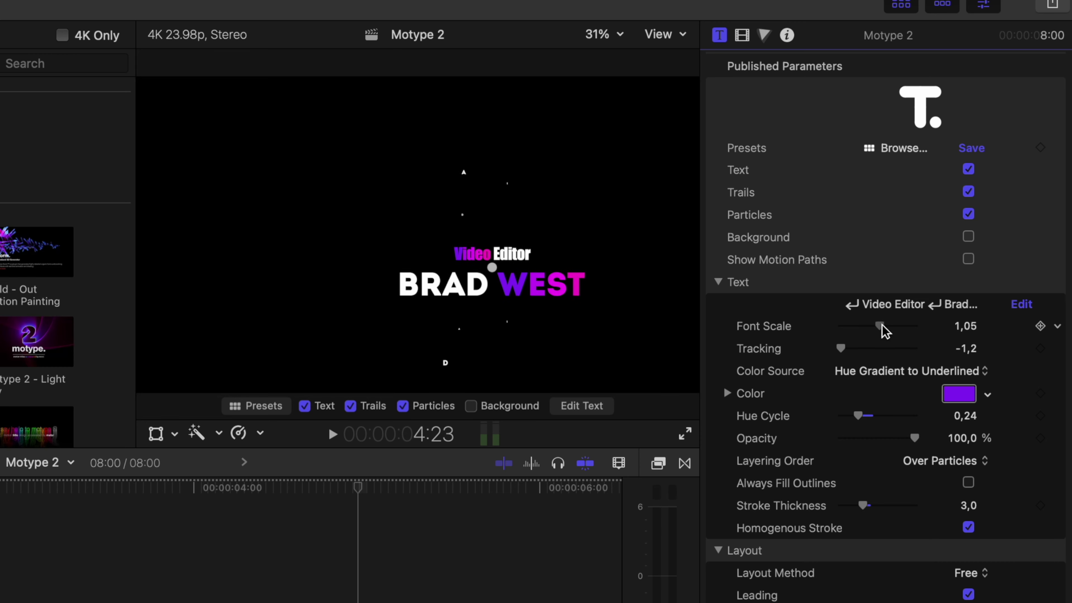
Step: Widen tracking to 15, set font scale to 0.94, and move the title lower right
{"action": "left_click_drag", "start_coordinate": [881, 325], "coordinate": [851, 353]}
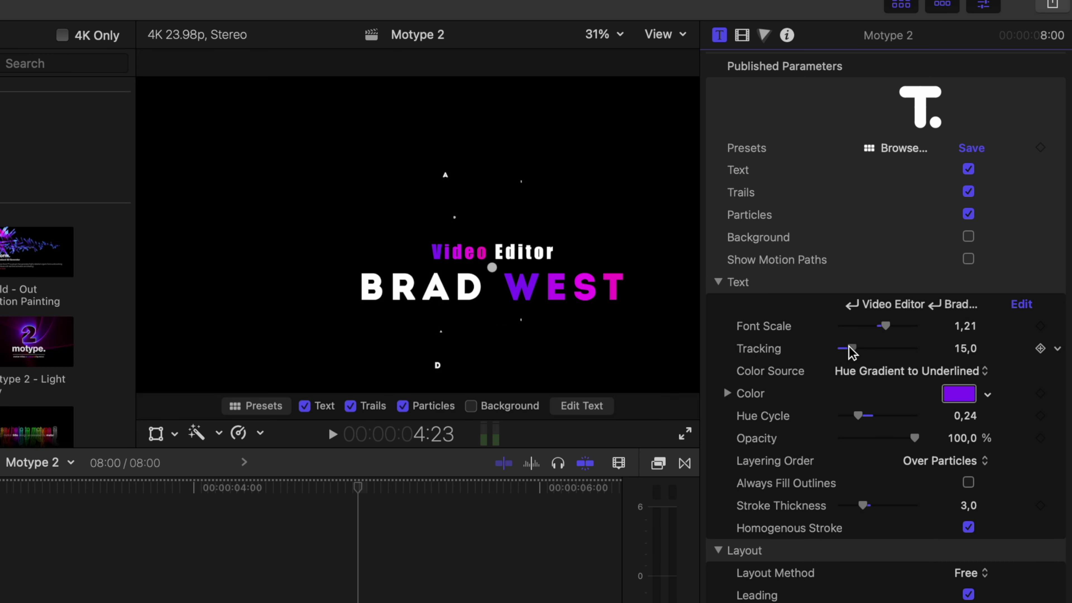
{"action": "left_click_drag", "start_coordinate": [493, 275], "coordinate": [540, 327]}
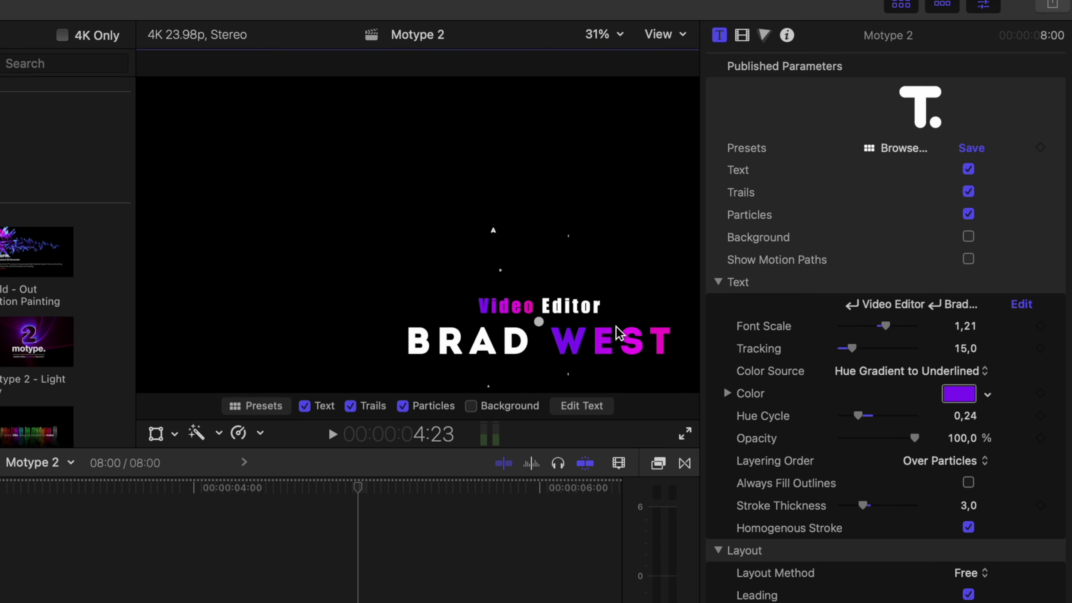
{"action": "left_click_drag", "start_coordinate": [883, 326], "coordinate": [876, 325]}
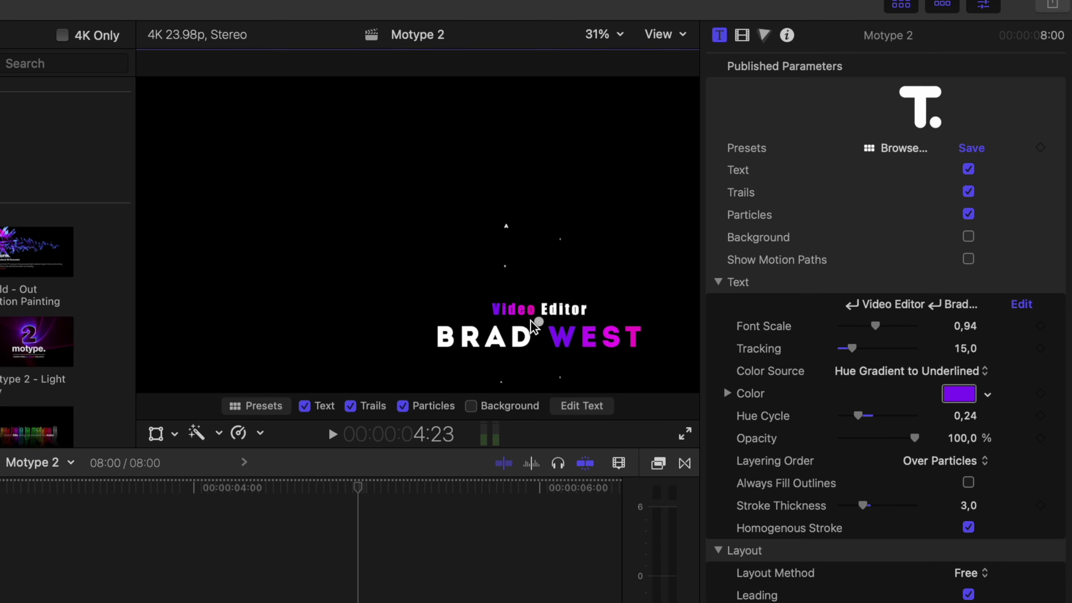
{"action": "left_click_drag", "start_coordinate": [531, 319], "coordinate": [547, 332]}
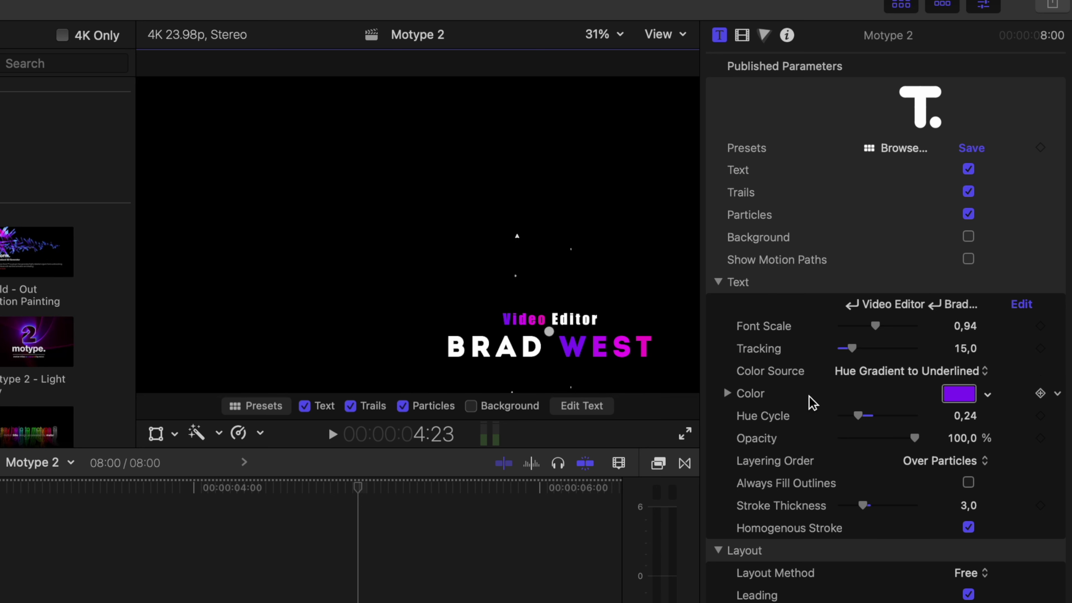
{"action": "left_click", "coordinate": [872, 377]}
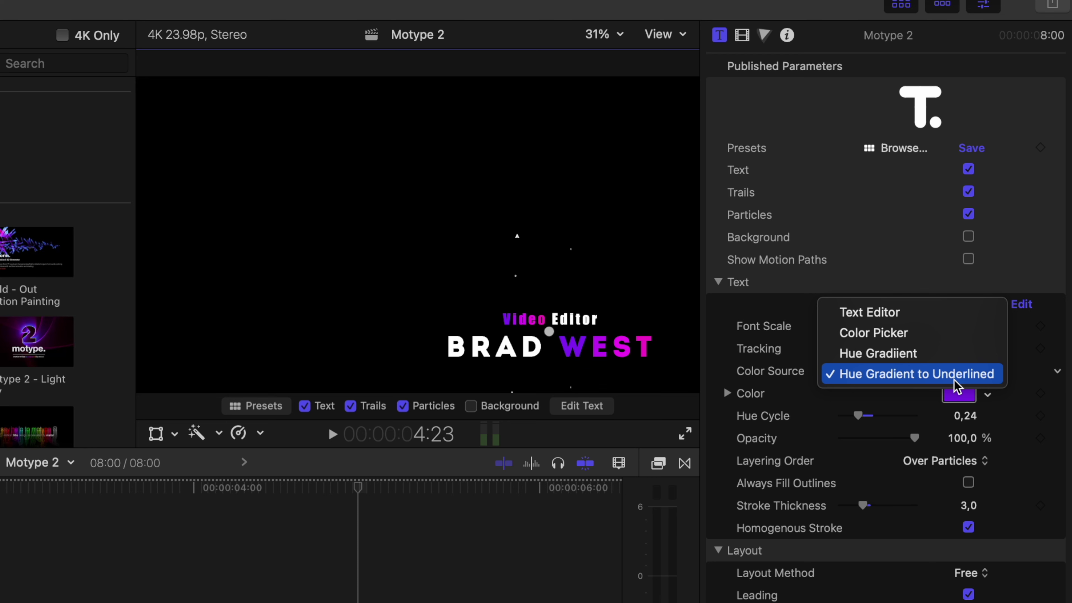
Step: Try a single cyan colour on the title text
{"action": "left_click", "coordinate": [898, 333]}
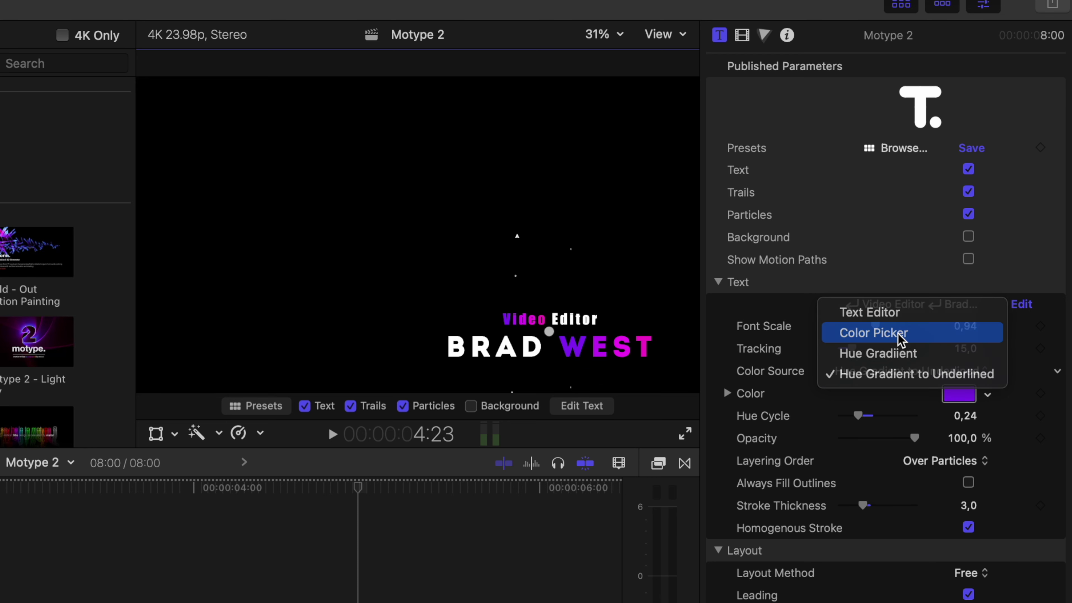
{"action": "left_click", "coordinate": [956, 397]}
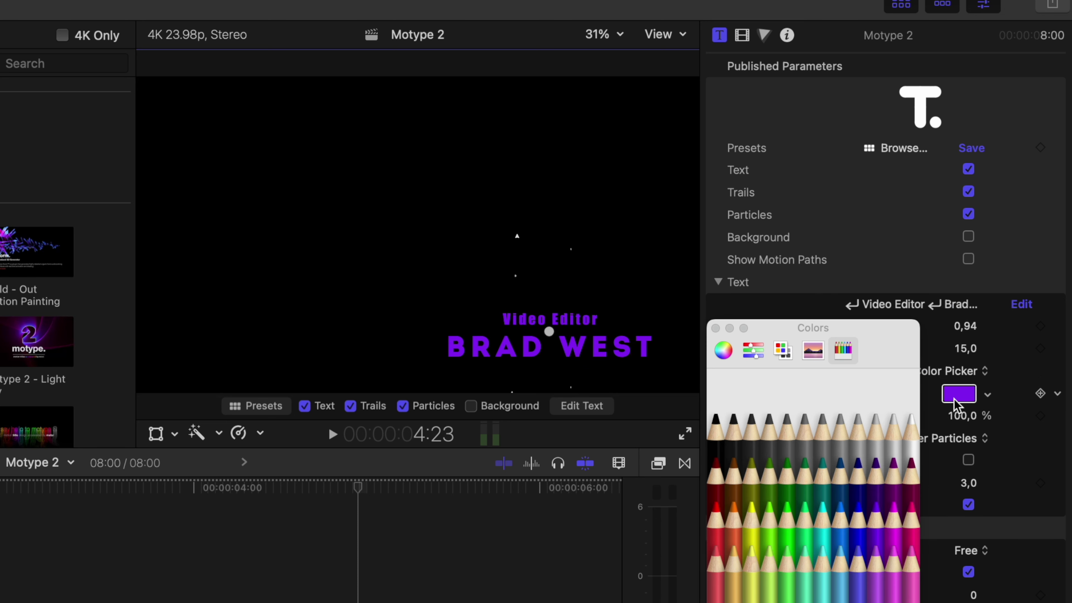
{"action": "left_click", "coordinate": [821, 560]}
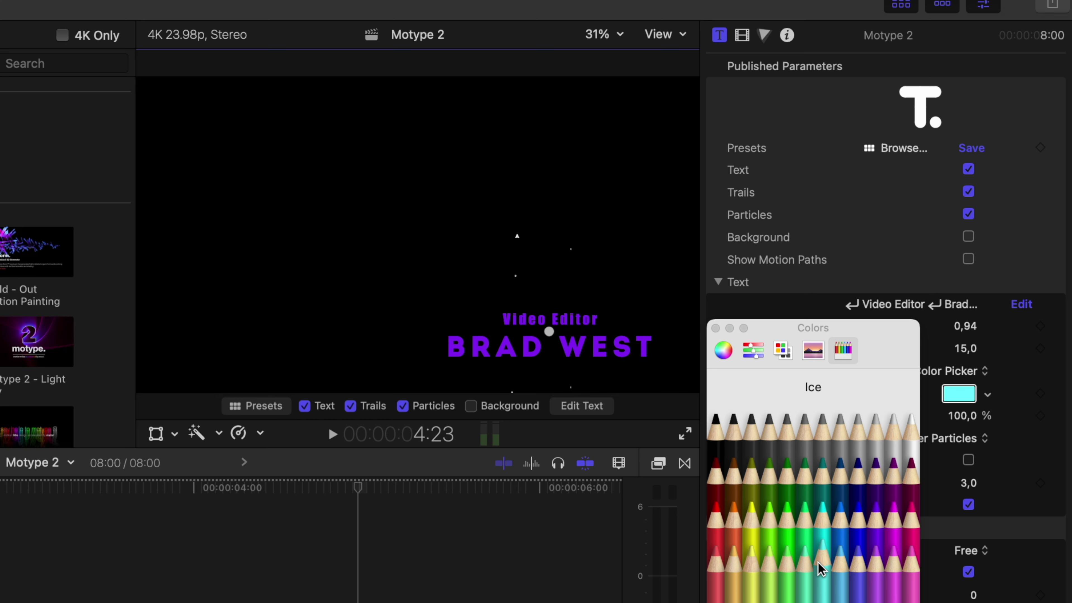
{"action": "left_click", "coordinate": [716, 328]}
Step: Restore Hue Gradient to Underlined with an Ice blue base colour and hue cycle 0.24
{"action": "left_click", "coordinate": [951, 371]}
{"action": "left_click", "coordinate": [942, 416]}
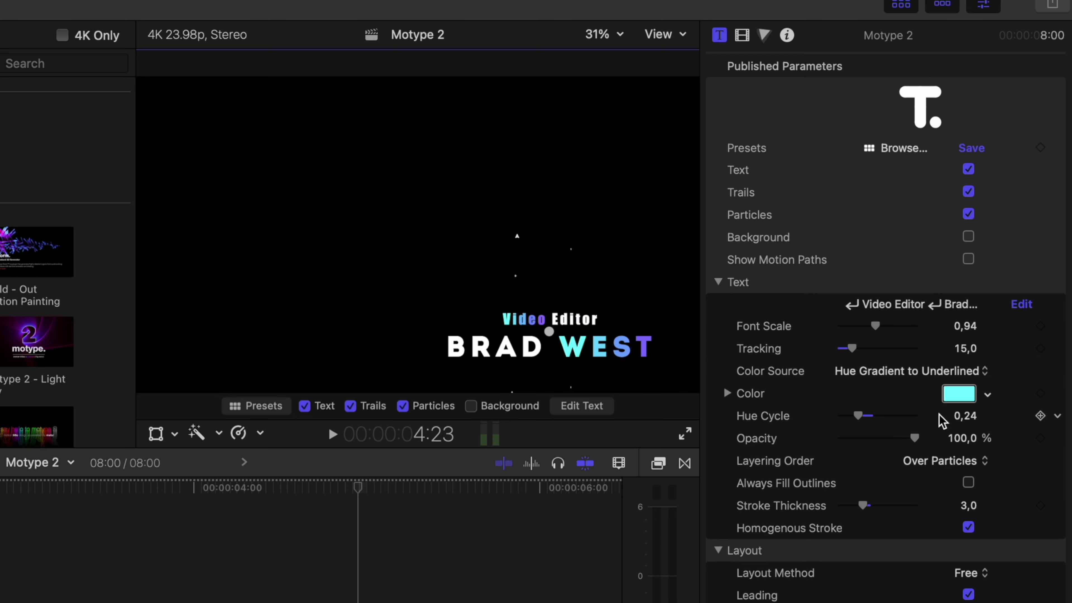
{"action": "left_click", "coordinate": [964, 401]}
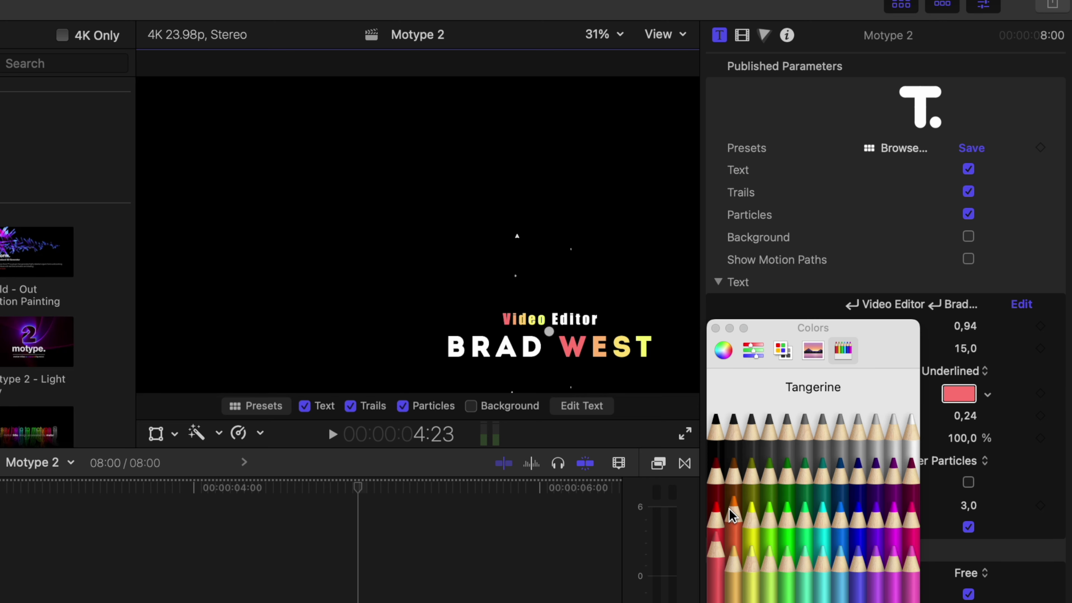
{"action": "left_click", "coordinate": [732, 494]}
{"action": "left_click", "coordinate": [875, 497]}
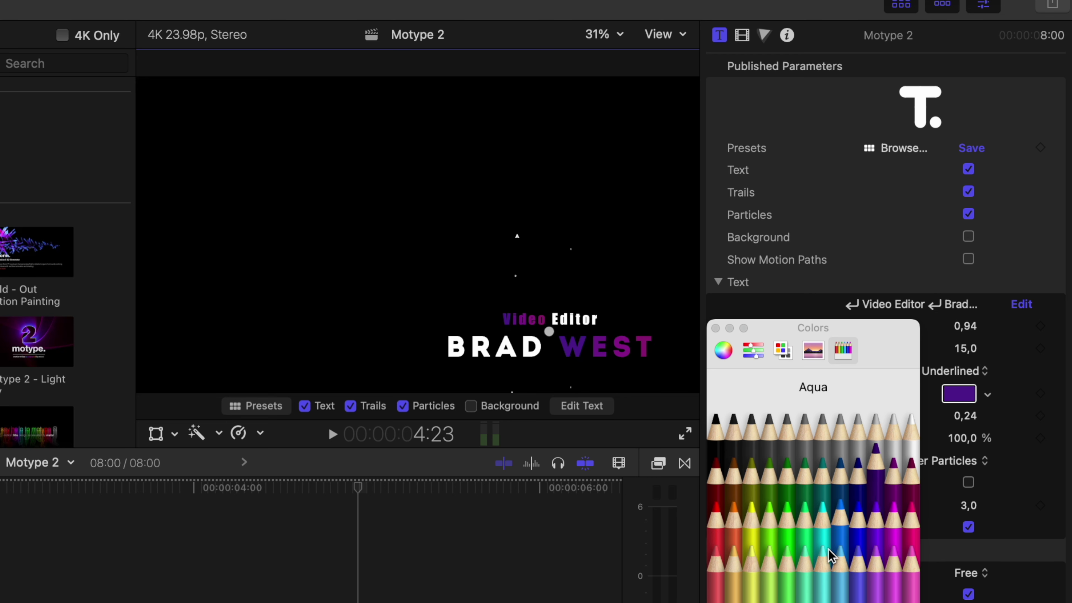
{"action": "left_click", "coordinate": [749, 571]}
{"action": "left_click", "coordinate": [821, 572]}
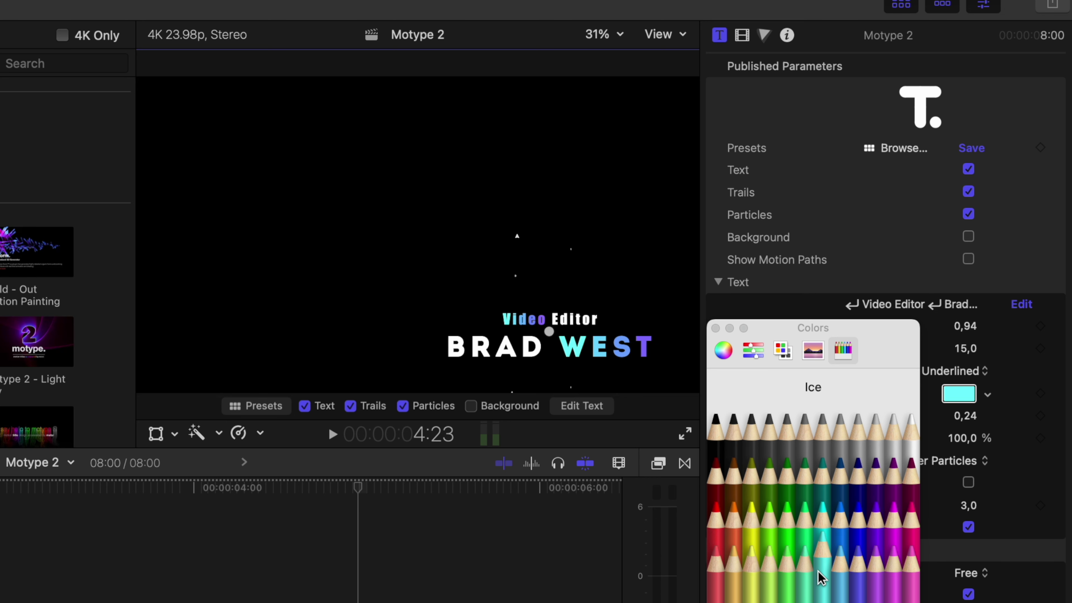
{"action": "left_click", "coordinate": [715, 329]}
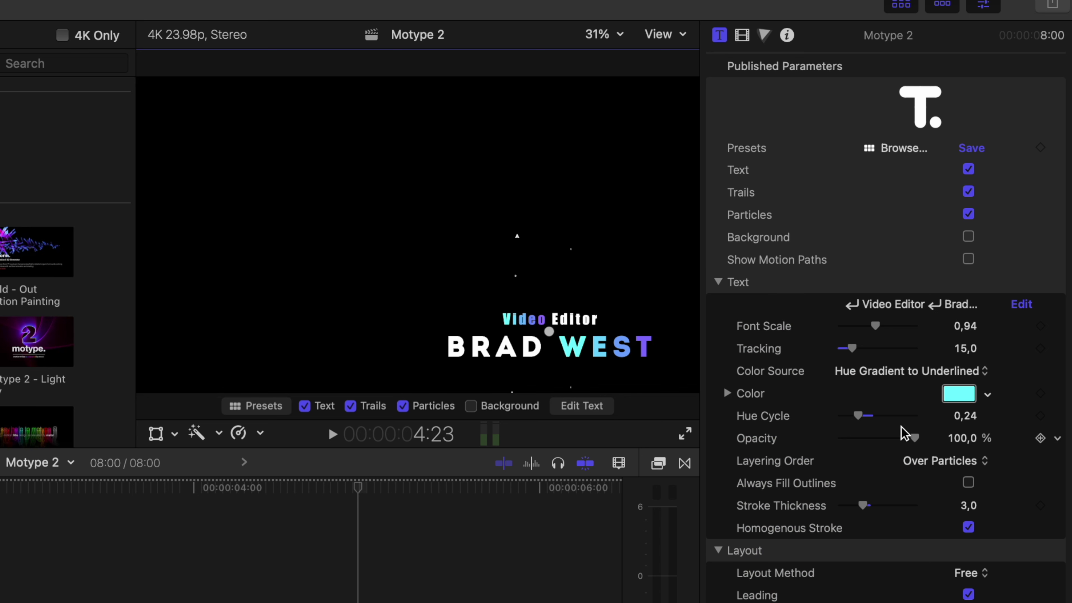
{"action": "mouse_move", "coordinate": [857, 415]}
{"action": "left_mouse_down"}
{"action": "mouse_move", "coordinate": [903, 415]}
{"action": "mouse_move", "coordinate": [842, 413]}
{"action": "mouse_move", "coordinate": [872, 413]}
{"action": "mouse_move", "coordinate": [867, 421]}
{"action": "left_mouse_up"}
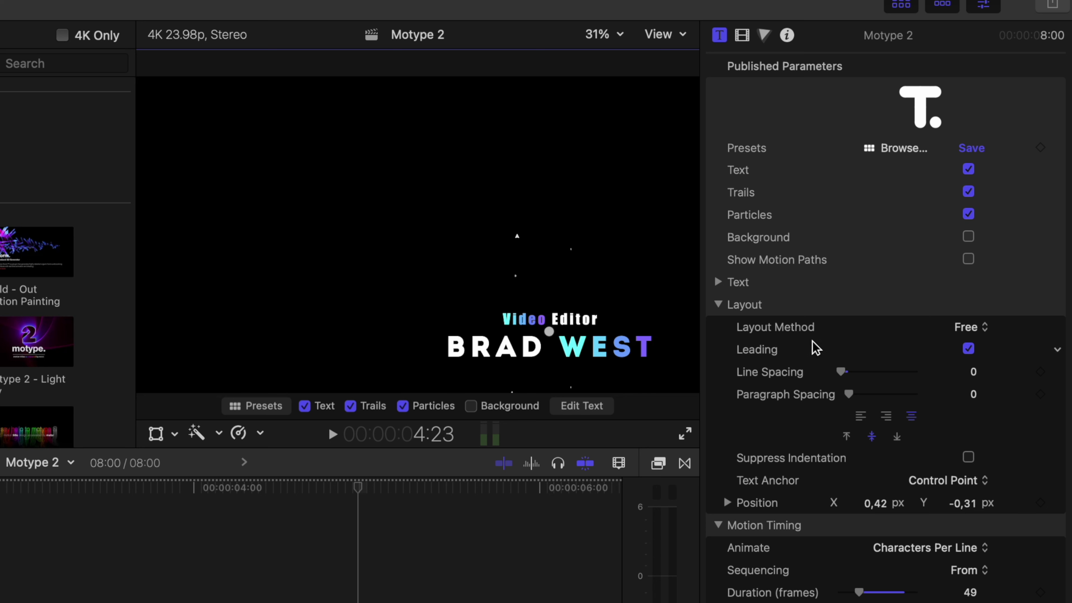
Step: Keep line spacing at 0 and nudge the title's horizontal position from 0.42 to 0.43
{"action": "left_click_drag", "start_coordinate": [843, 369], "coordinate": [838, 370]}
{"action": "left_click_drag", "start_coordinate": [548, 333], "coordinate": [559, 331]}
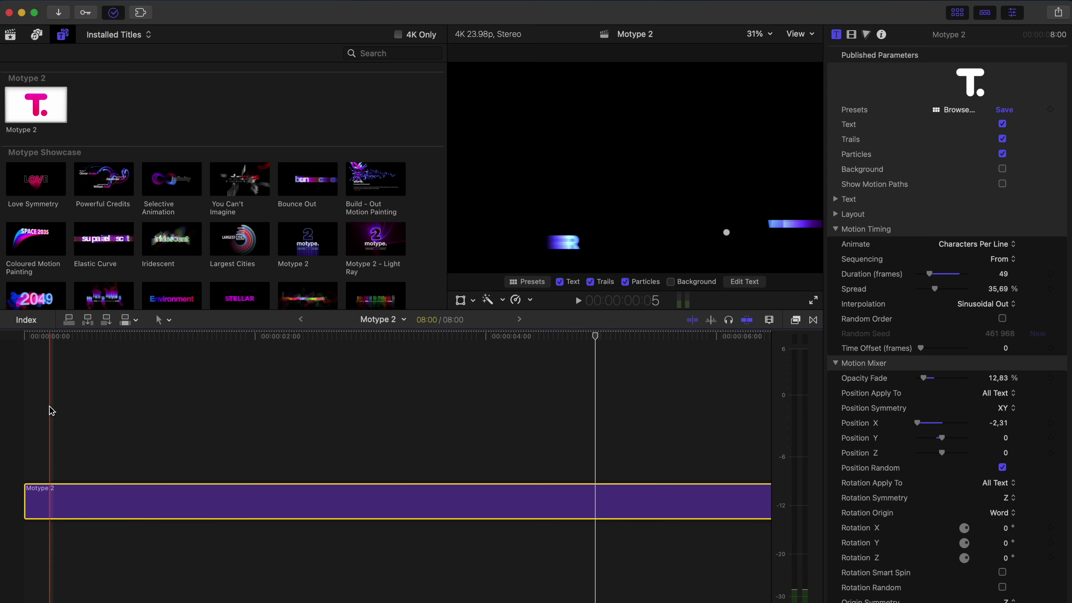
Step: Play the title animation, then scrub back to its opening frames and reselect the clip
{"action": "left_click", "coordinate": [27, 403]}
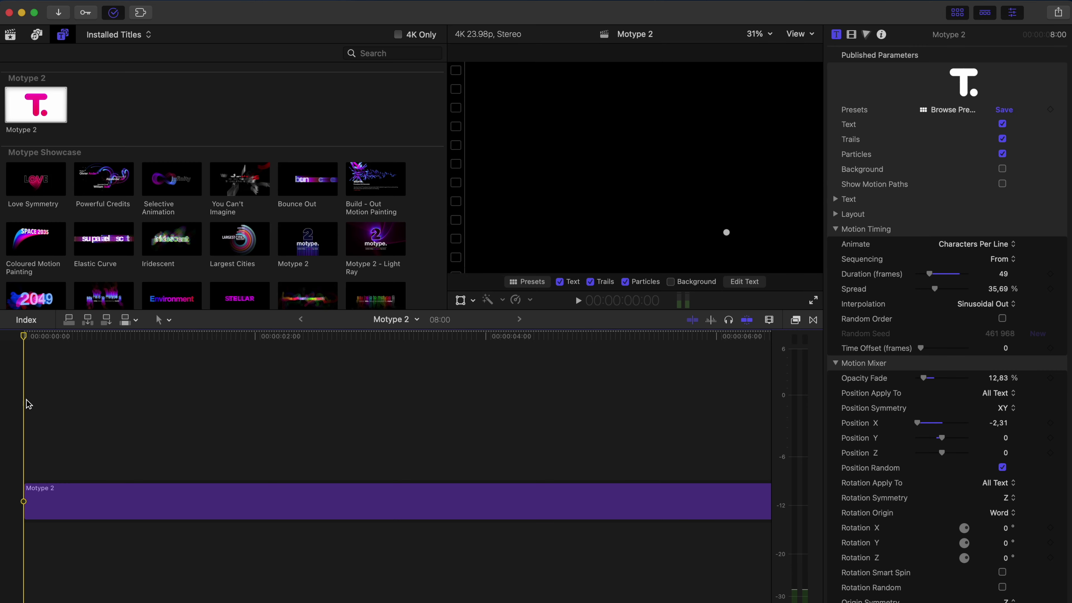
{"action": "key", "text": "space"}
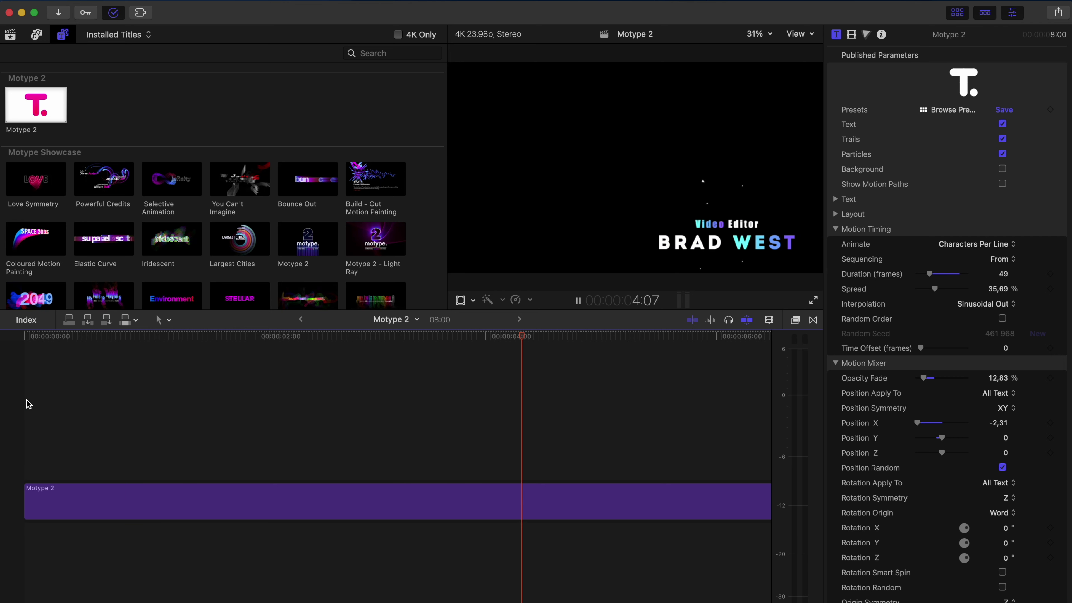
{"action": "key", "text": "space"}
{"action": "left_click_drag", "start_coordinate": [339, 405], "coordinate": [104, 472]}
{"action": "left_click", "coordinate": [107, 494]}
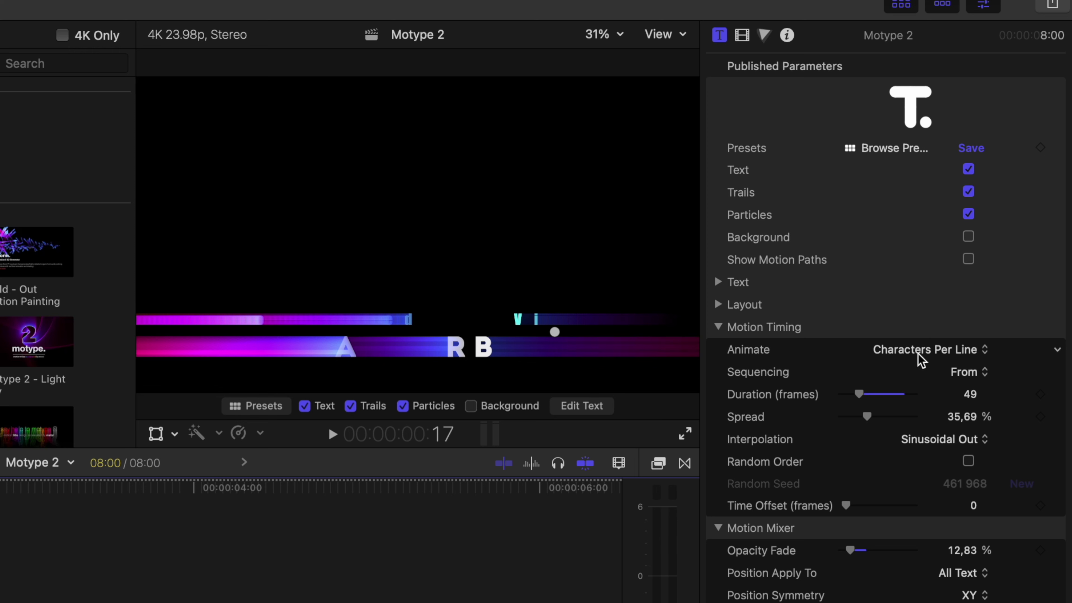
Step: Try Characters and Words animation, then revert to Characters Per Line
{"action": "left_click", "coordinate": [921, 350]}
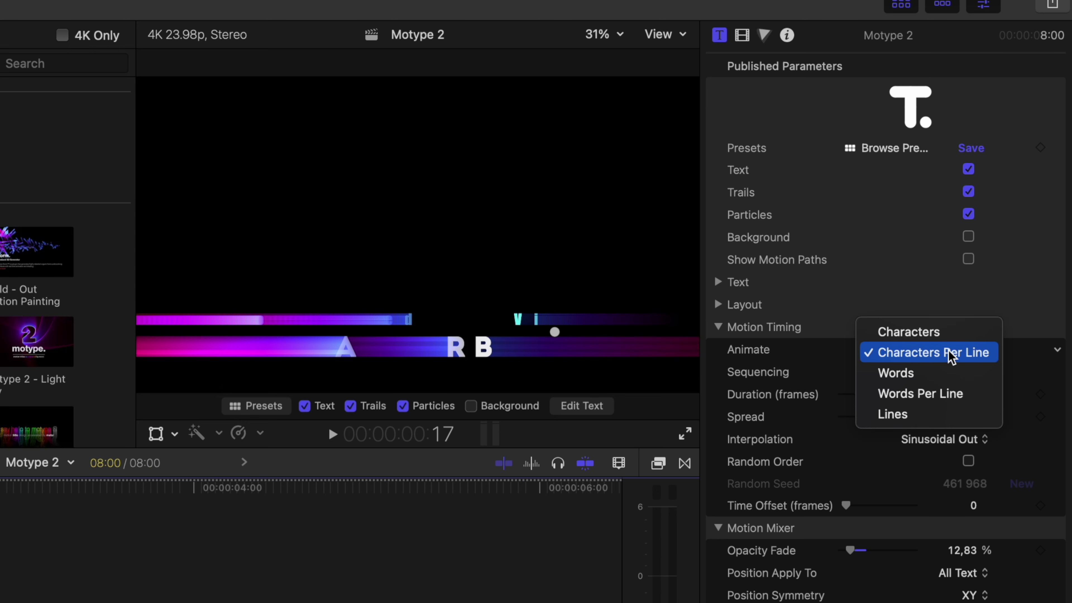
{"action": "left_click", "coordinate": [941, 336]}
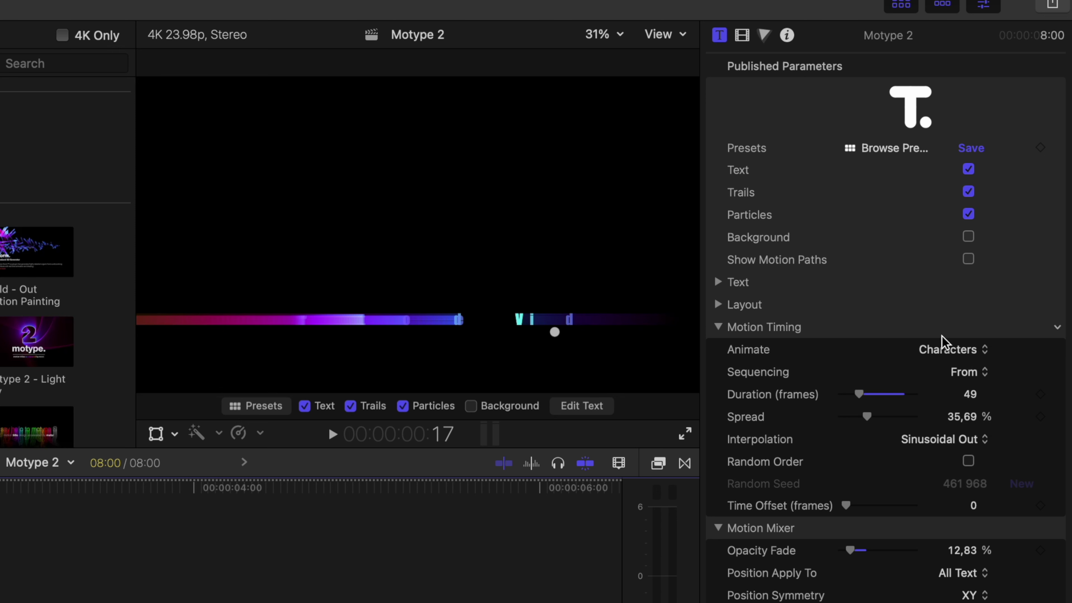
{"action": "left_click", "coordinate": [946, 353]}
{"action": "left_click", "coordinate": [953, 394]}
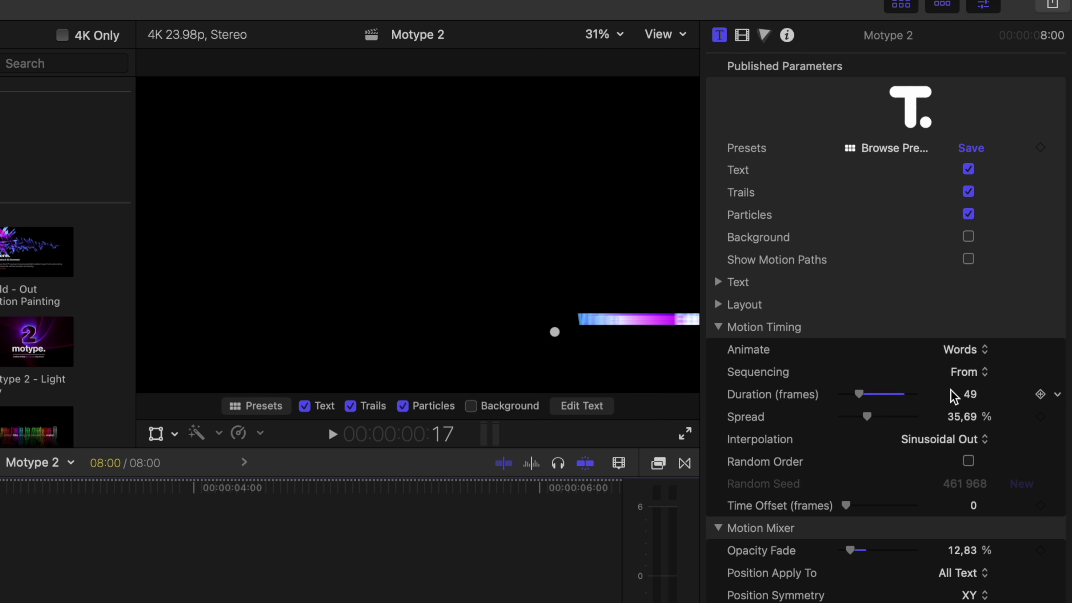
{"action": "key", "text": "space"}
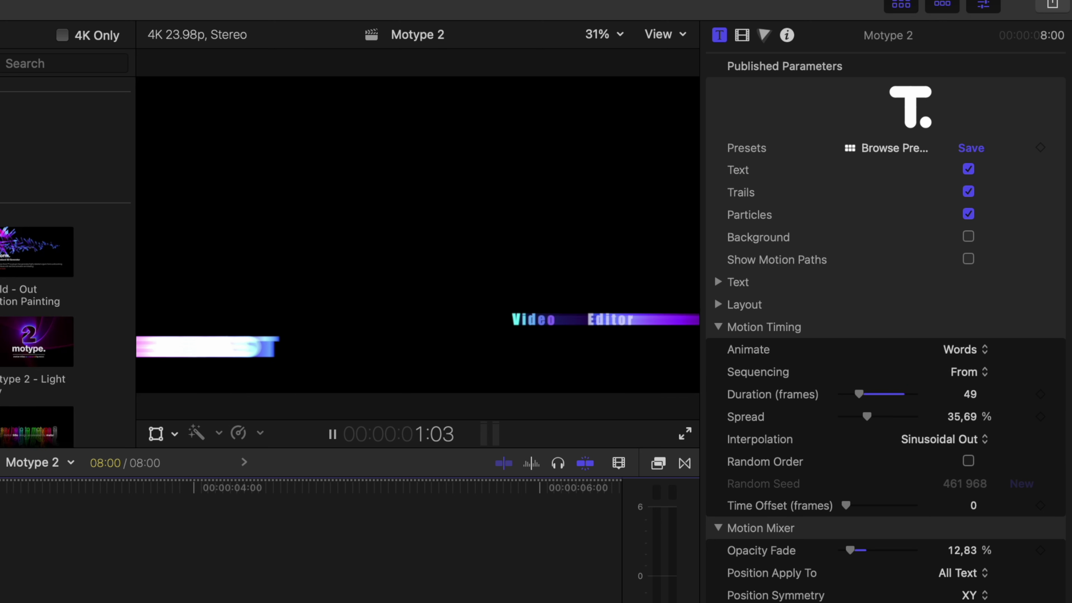
{"action": "key", "text": "space"}
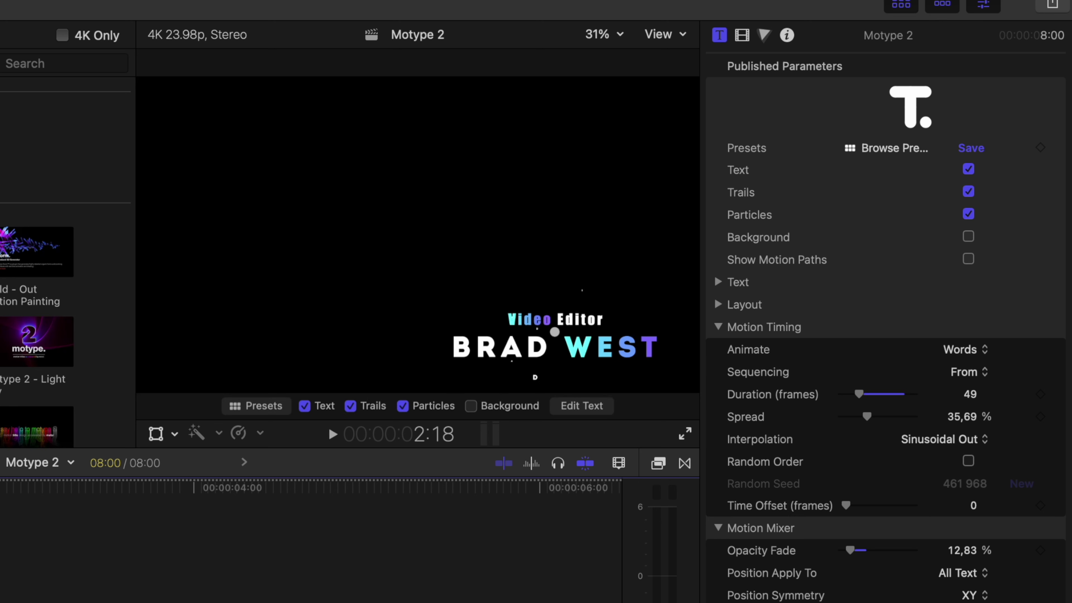
{"action": "left_click", "coordinate": [951, 353]}
{"action": "left_click", "coordinate": [970, 333]}
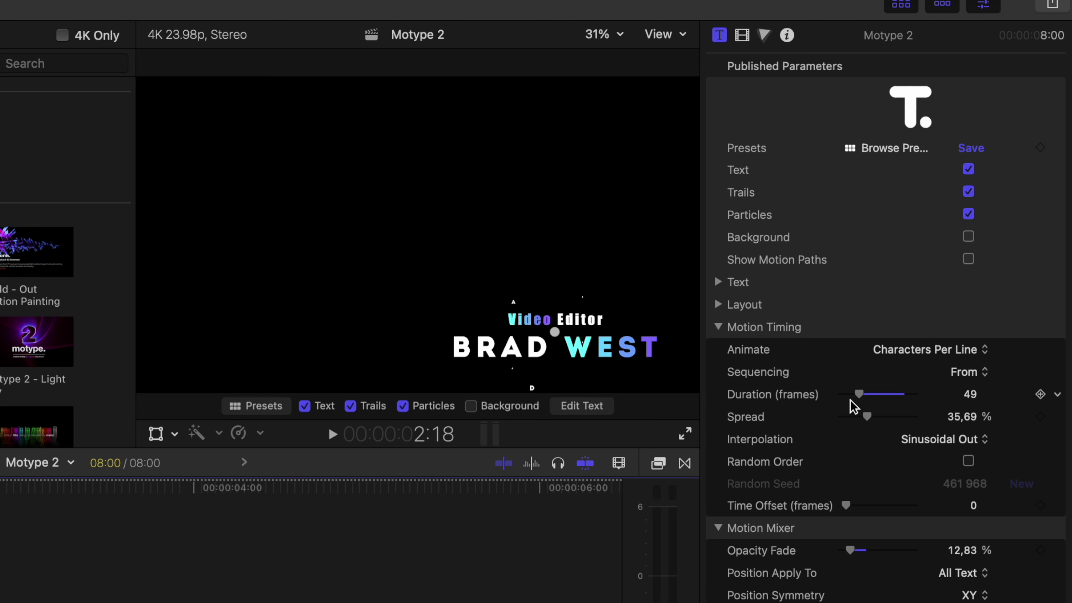
Step: Shorten the animation duration from 49 to 18 frames and preview it
{"action": "key", "text": "j"}
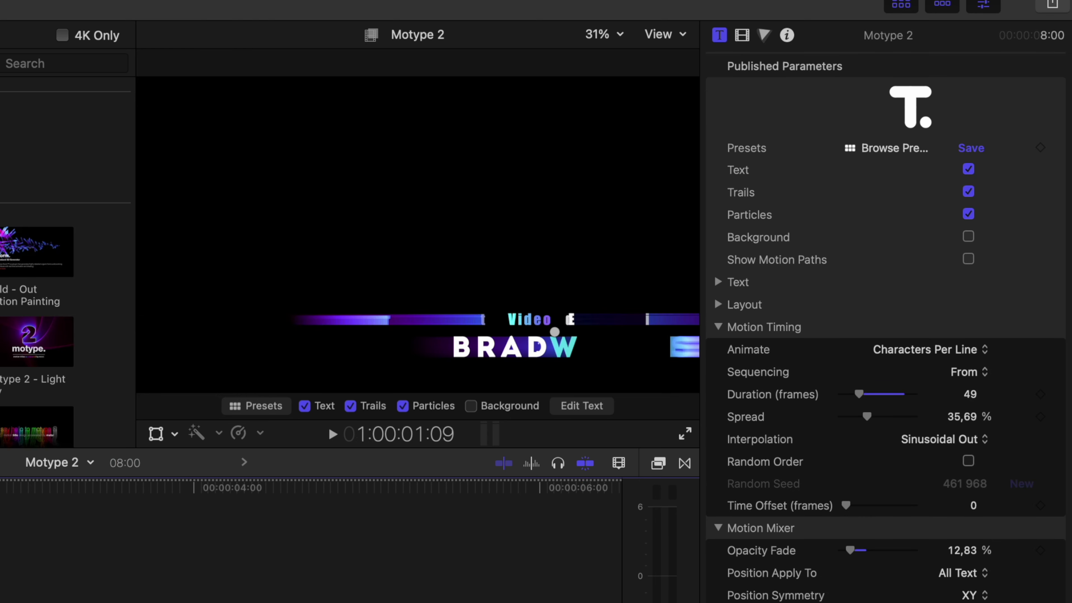
{"action": "left_click_drag", "start_coordinate": [859, 397], "coordinate": [849, 397]}
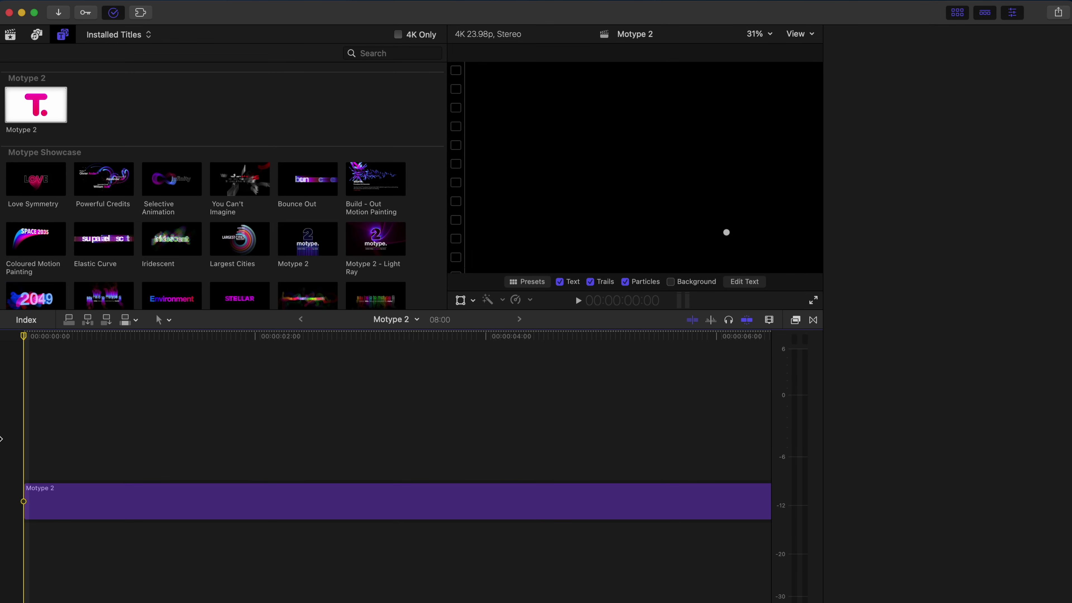
{"action": "key", "text": "space"}
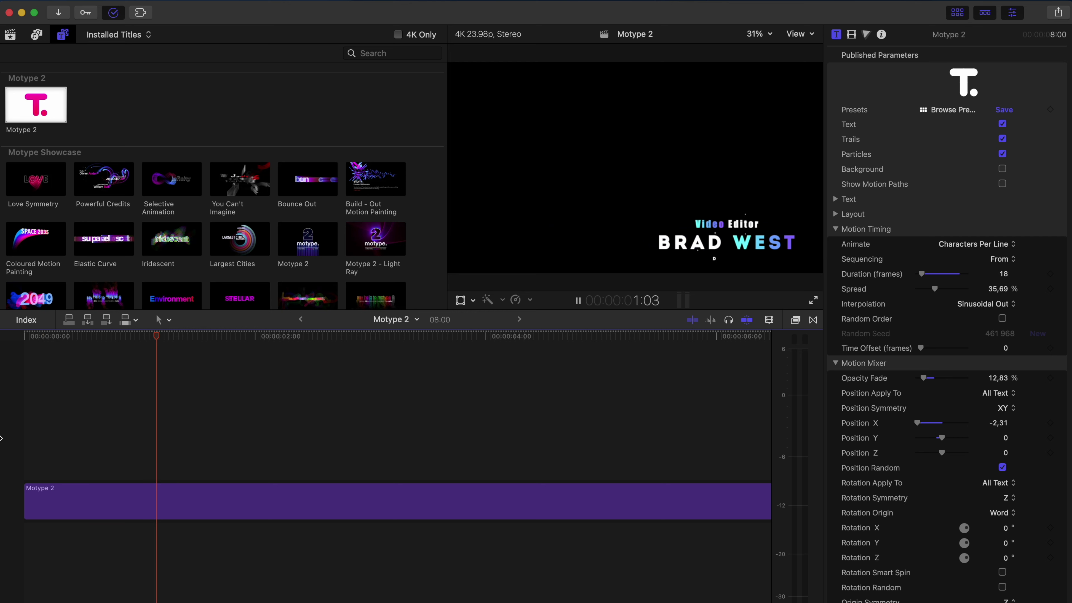
{"action": "key", "text": "space"}
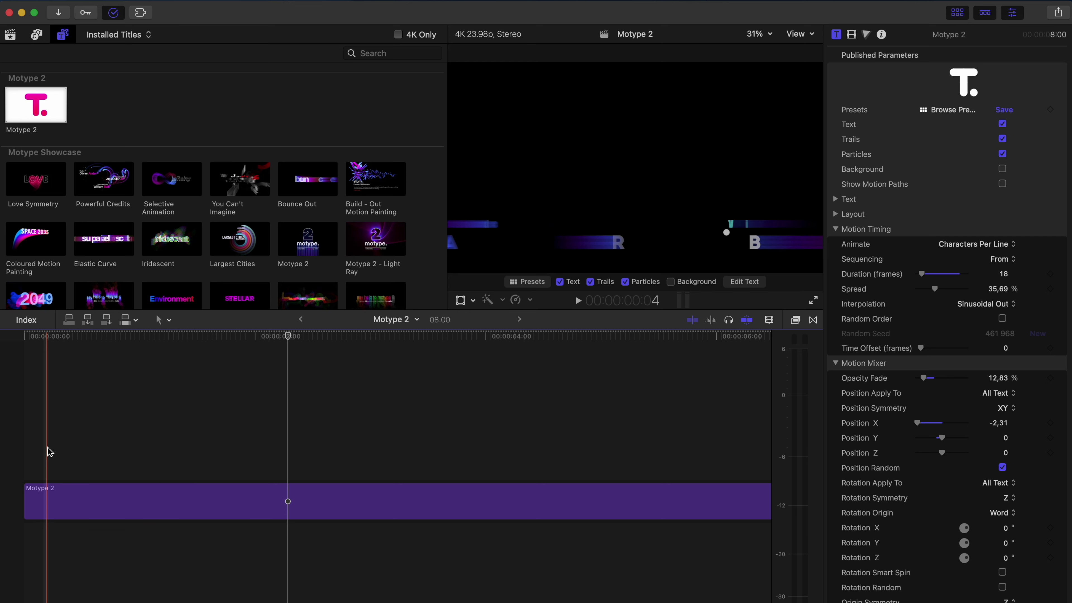
Step: Increase the character timing spread to about 56%
{"action": "left_click", "coordinate": [53, 450]}
{"action": "left_click", "coordinate": [52, 492]}
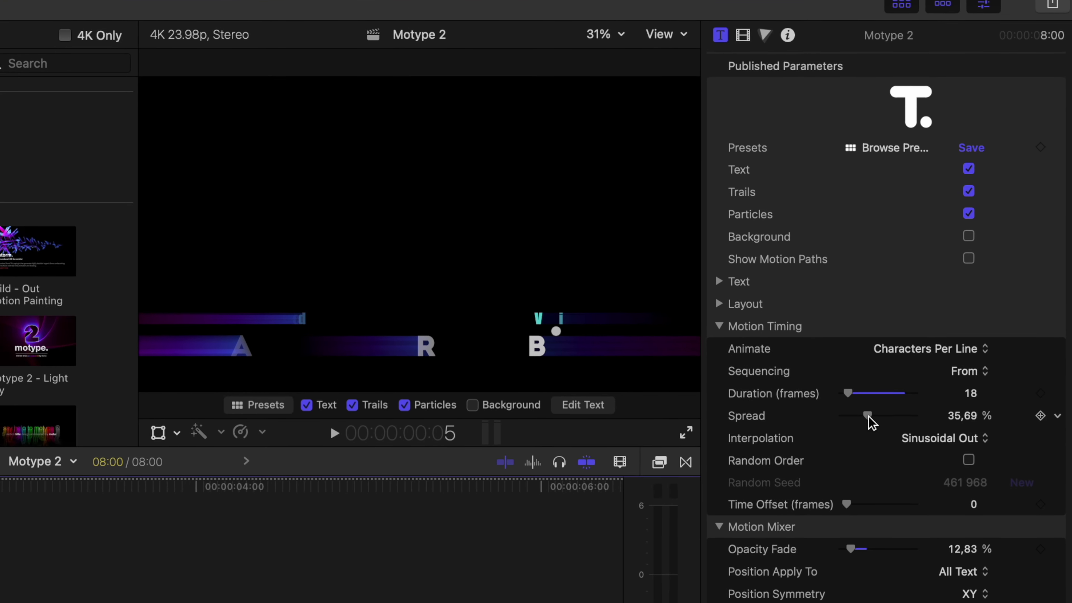
{"action": "left_click_drag", "start_coordinate": [935, 289], "coordinate": [939, 290]}
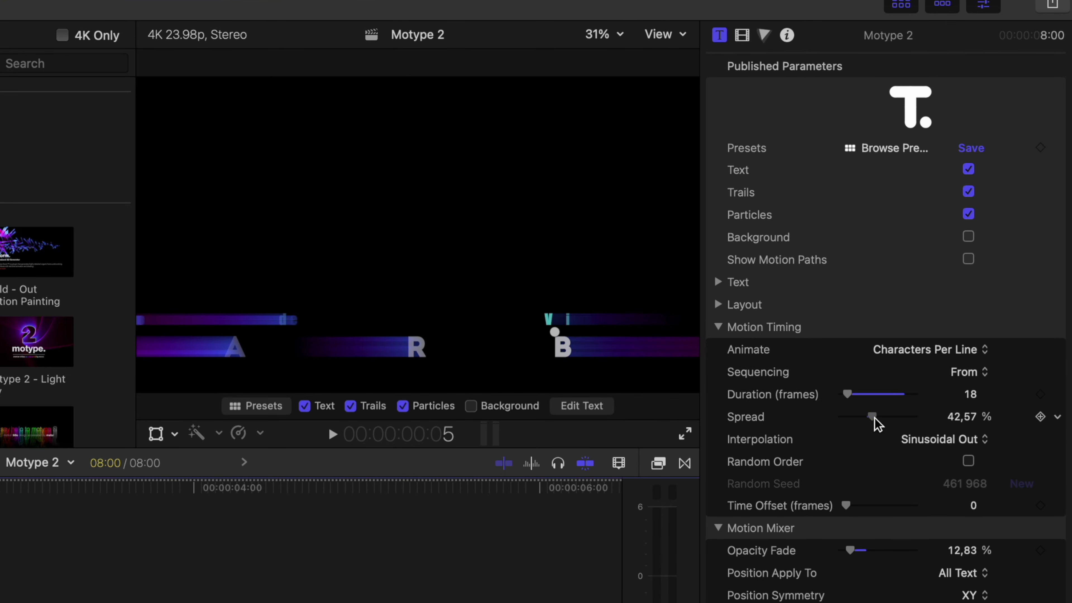
{"action": "left_click_drag", "start_coordinate": [873, 418], "coordinate": [882, 417]}
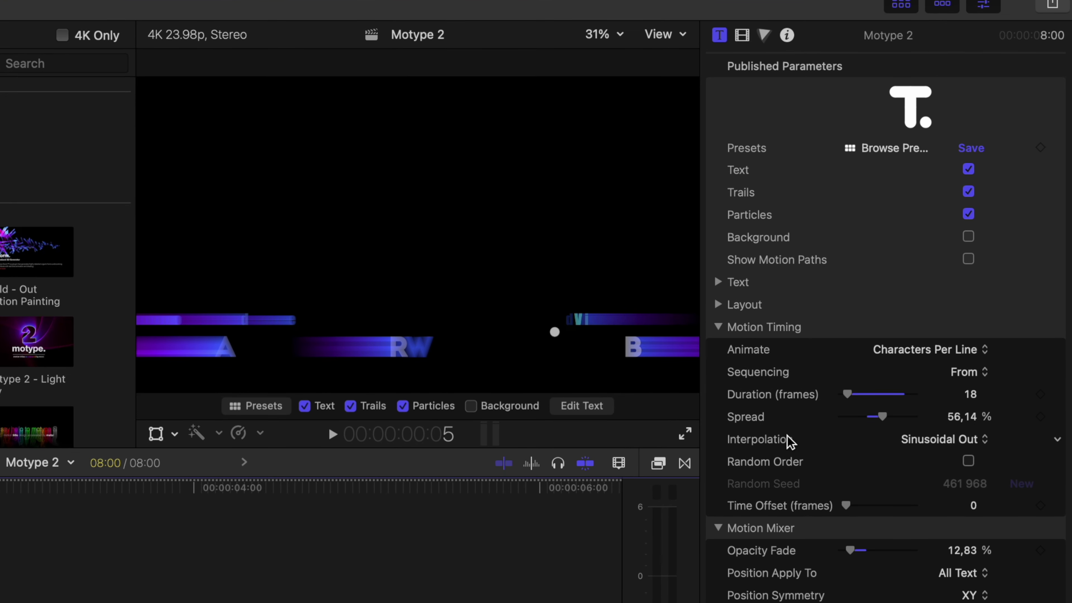
Step: Set interpolation to Exponential Out, enable Random Order, and preview from the start
{"action": "left_click", "coordinate": [954, 445]}
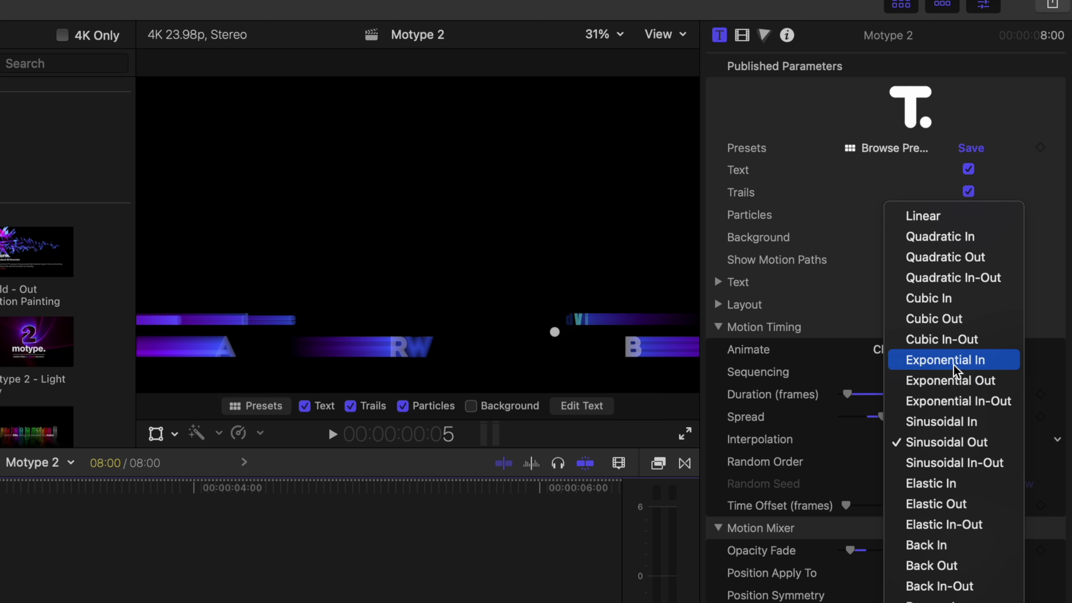
{"action": "left_click", "coordinate": [955, 380]}
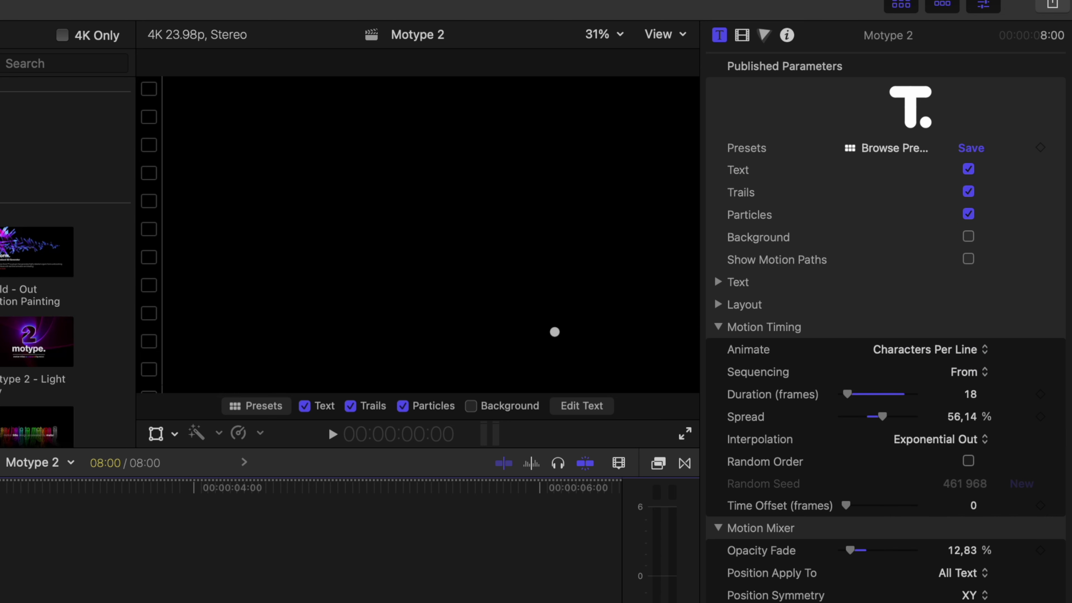
{"action": "key", "text": "space"}
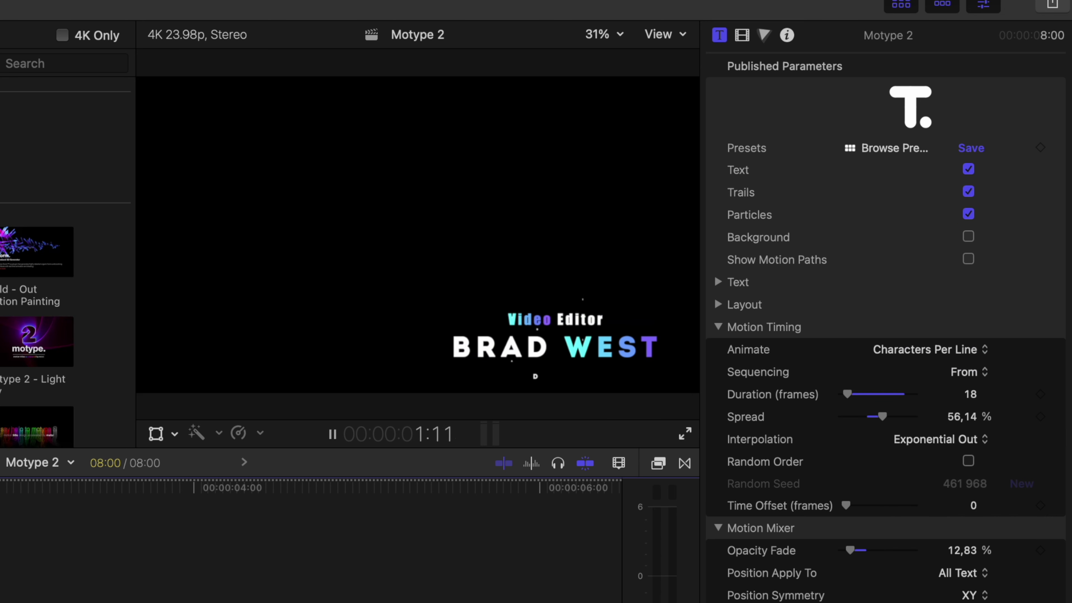
{"action": "key", "text": "space"}
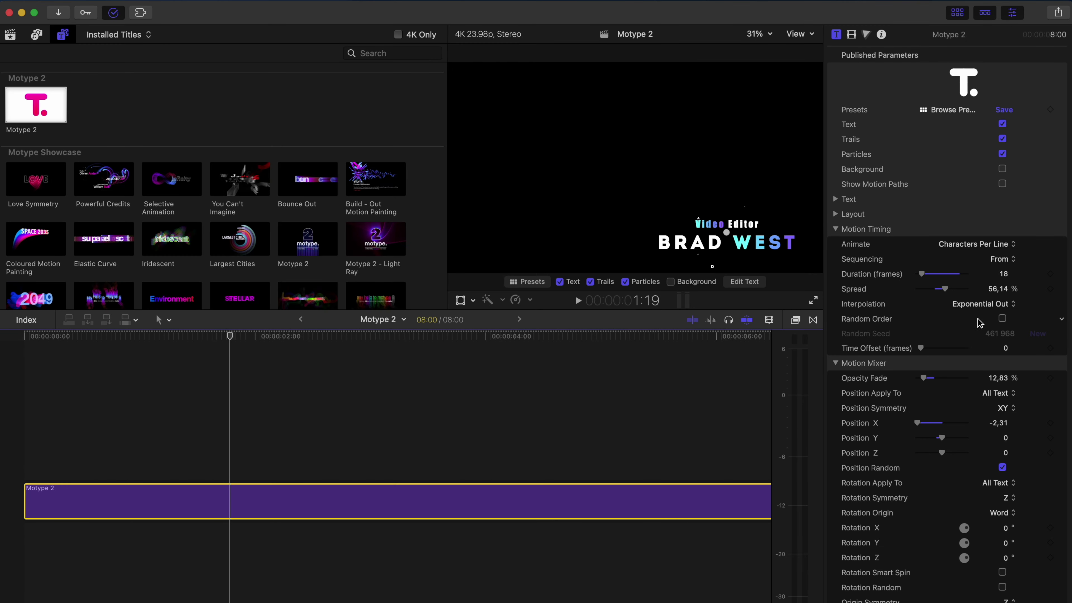
{"action": "left_click", "coordinate": [1002, 319]}
{"action": "key", "text": "Home"}
{"action": "key", "text": "space"}
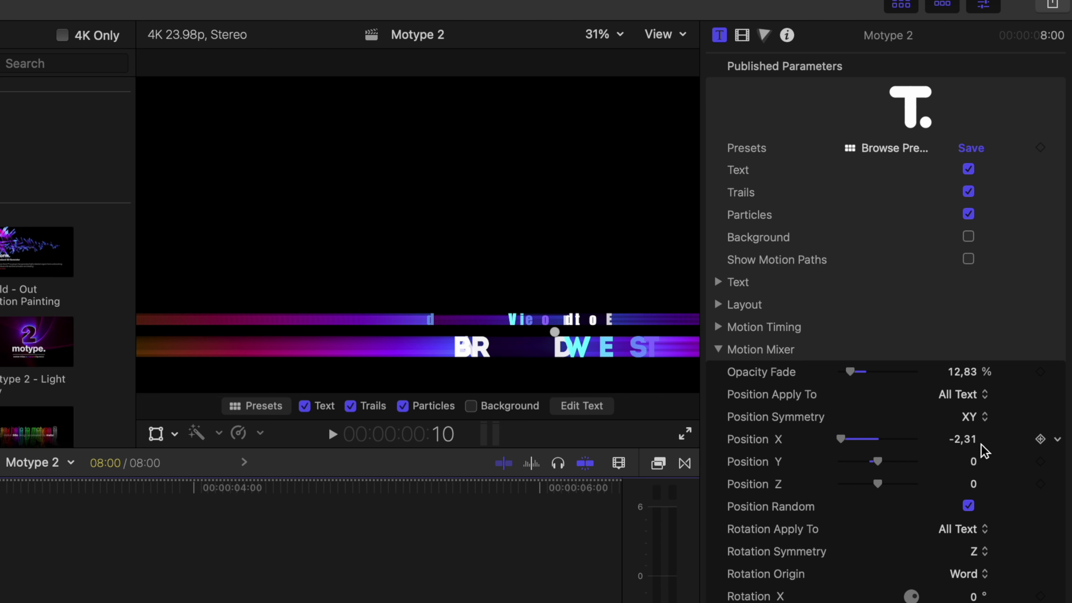
Step: Set Rotation X to 75° with Position Y reset to 0, then play from the start
{"action": "left_click_drag", "start_coordinate": [881, 462], "coordinate": [898, 462]}
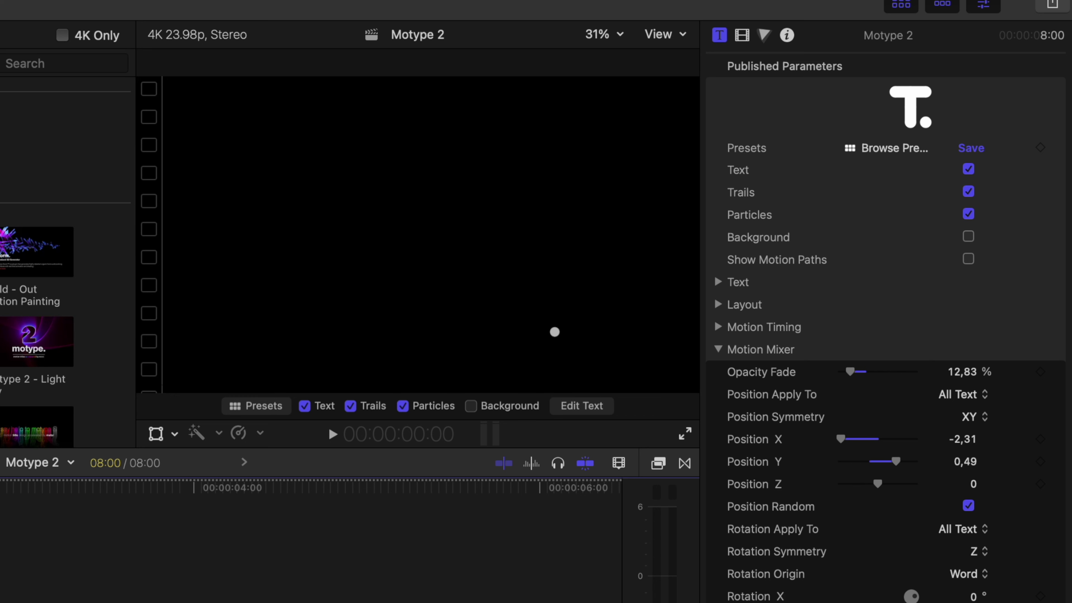
{"action": "left_click", "coordinate": [954, 461]}
{"action": "type", "text": "0"}
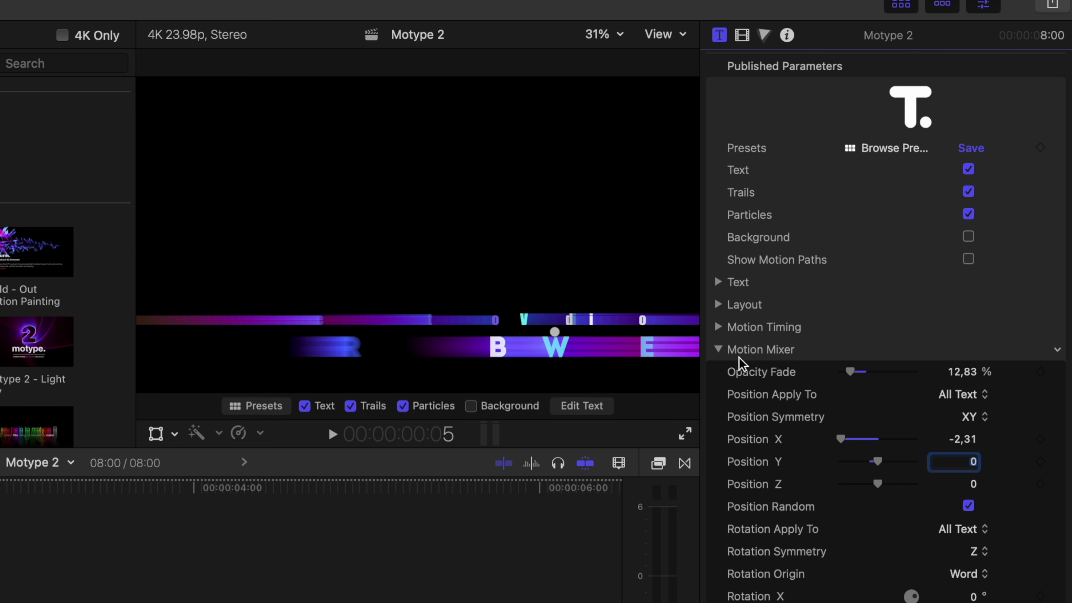
{"action": "left_click_drag", "start_coordinate": [972, 592], "coordinate": [972, 591]}
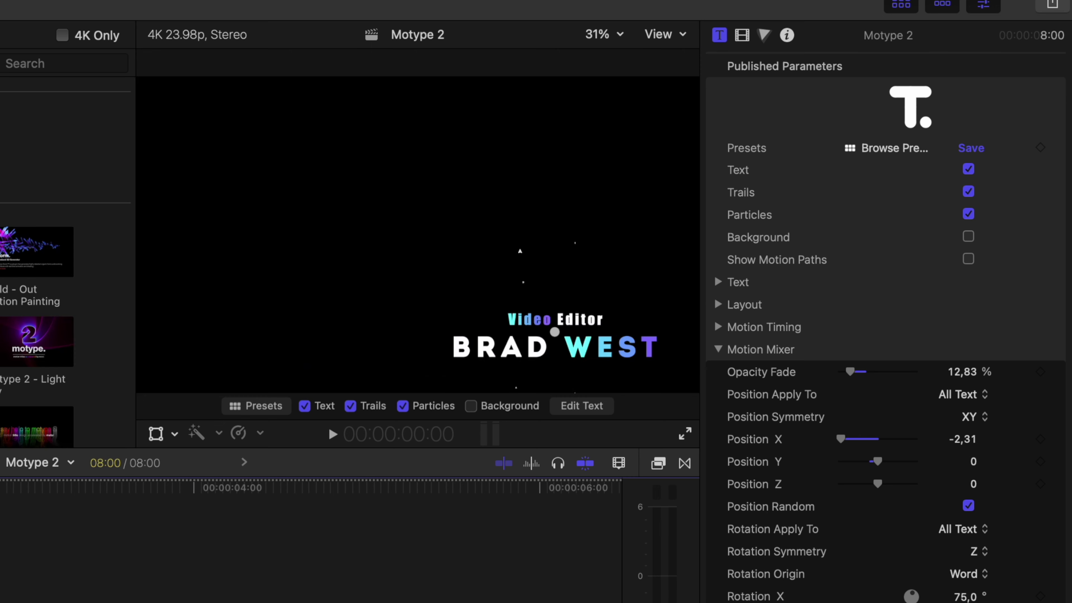
{"action": "key", "text": "space"}
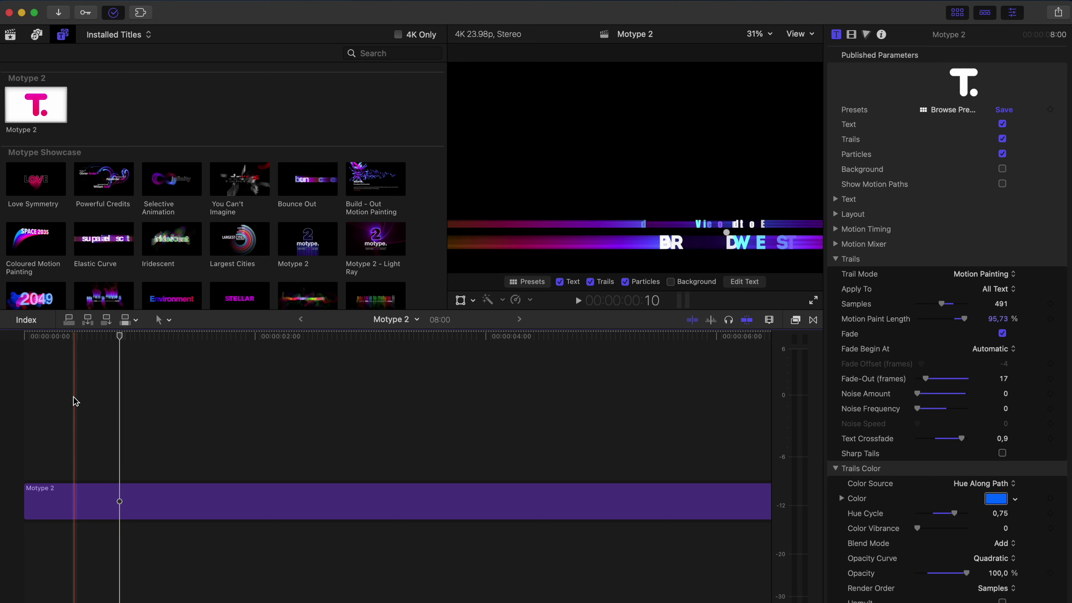
Step: Switch the title's Trail Mode to Motion Blur with a shutter of about 0,55
{"action": "left_click", "coordinate": [65, 400]}
{"action": "left_click", "coordinate": [66, 499]}
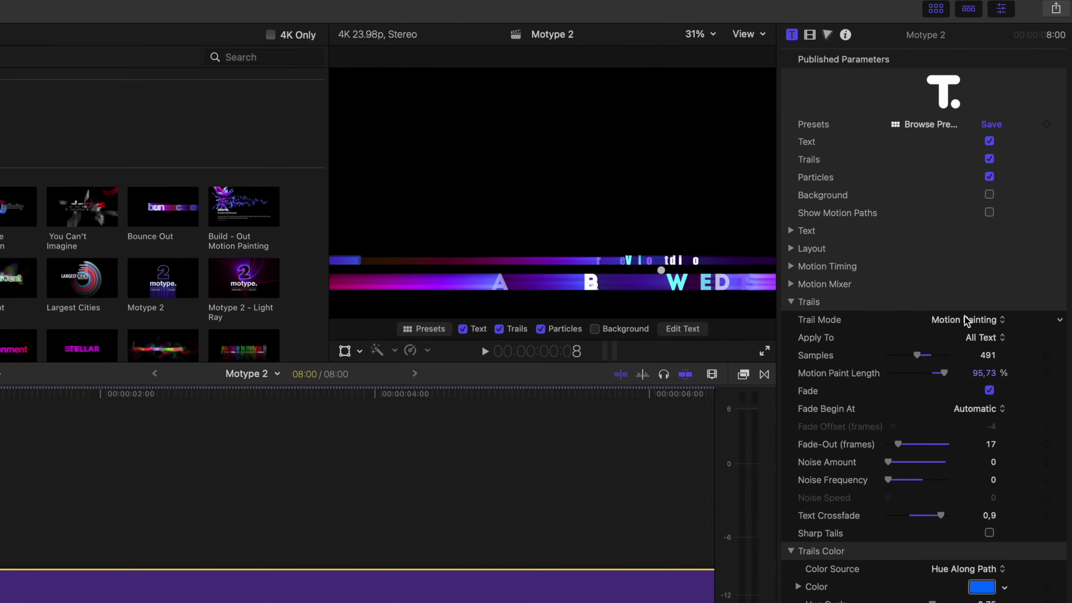
{"action": "left_click", "coordinate": [979, 275]}
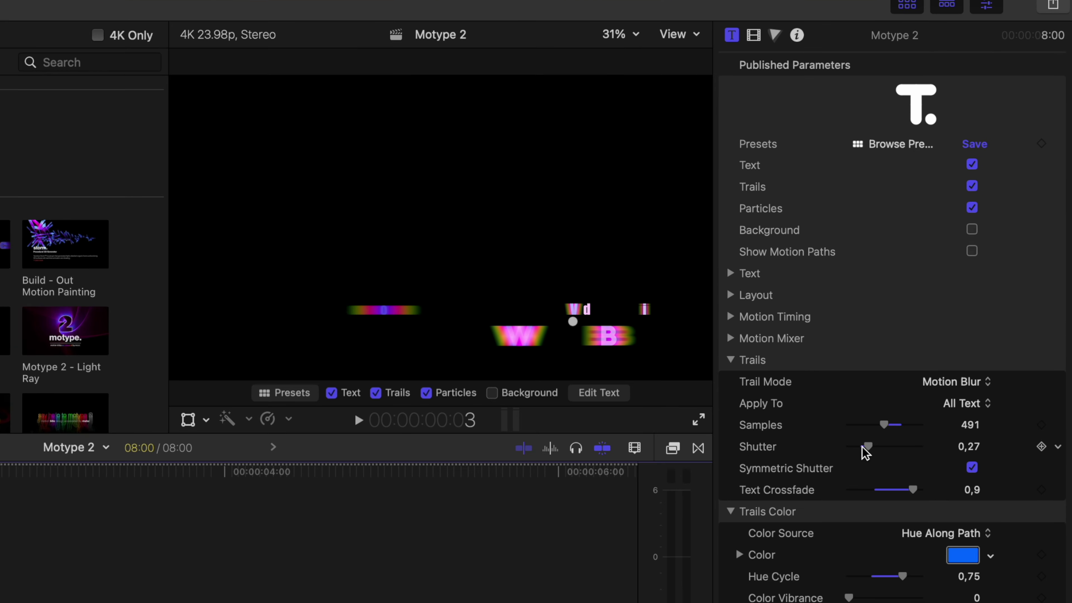
{"action": "left_click_drag", "start_coordinate": [930, 319], "coordinate": [937, 320]}
{"action": "left_click_drag", "start_coordinate": [873, 464], "coordinate": [883, 465]}
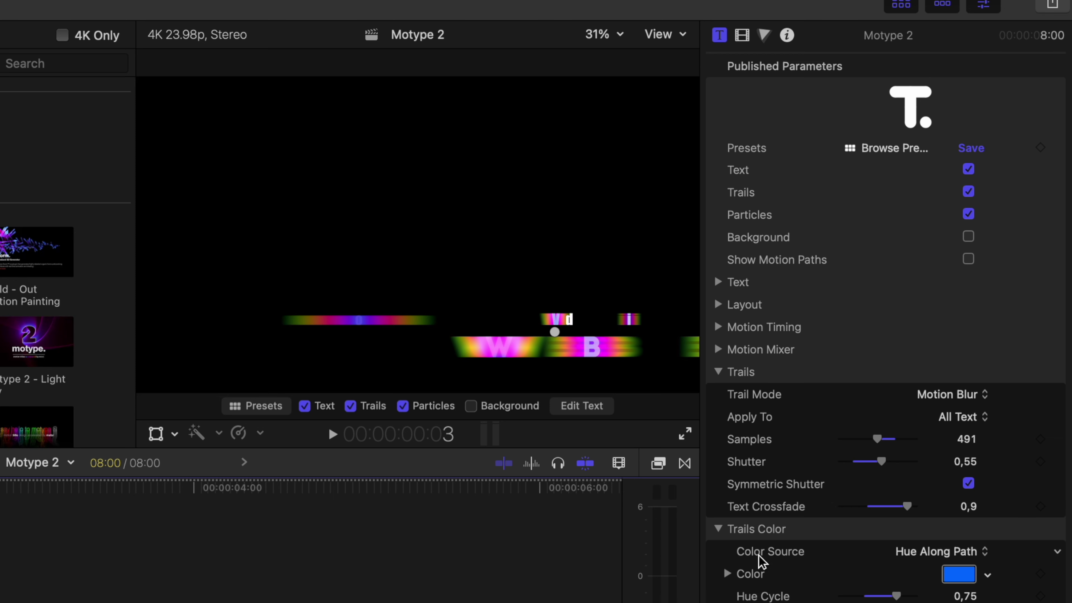
Step: Set the trail Color Source to Color Picker and open its Color swatch
{"action": "left_click", "coordinate": [930, 552]}
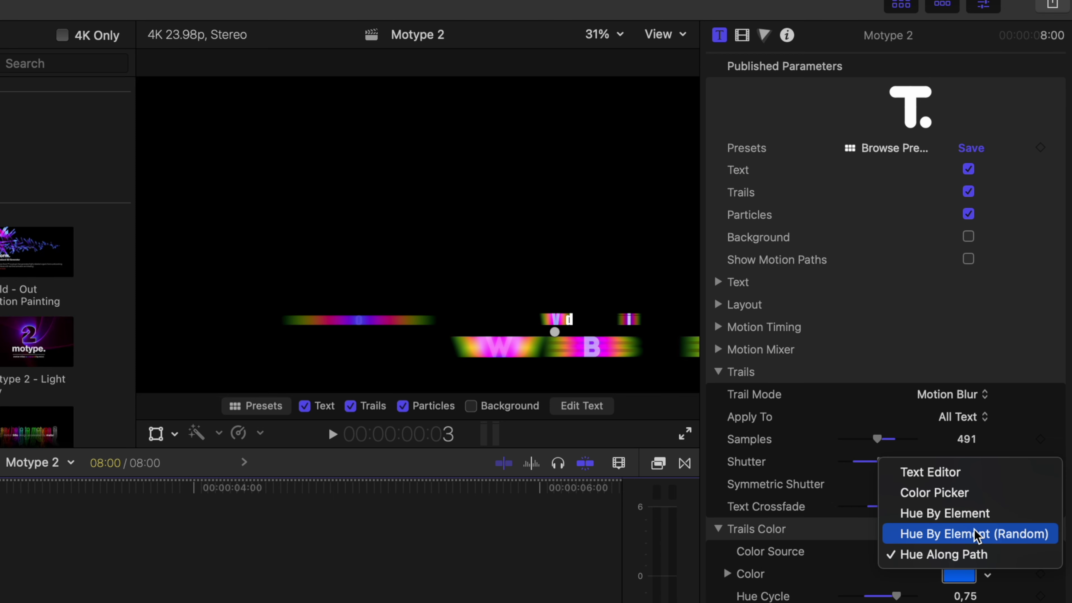
{"action": "left_click", "coordinate": [972, 513]}
{"action": "left_click", "coordinate": [970, 551]}
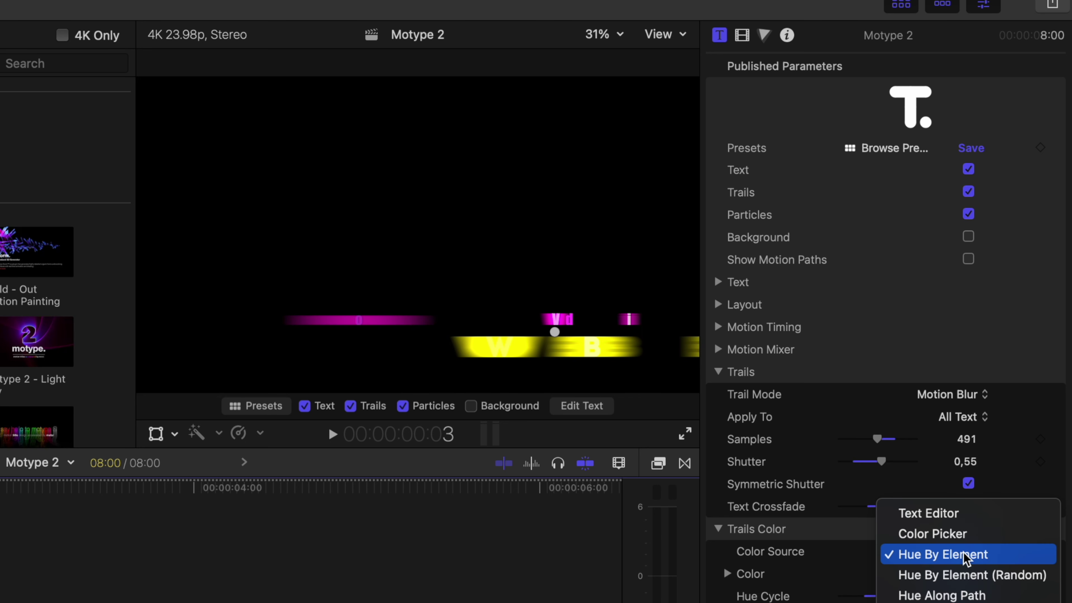
{"action": "left_click", "coordinate": [989, 576]}
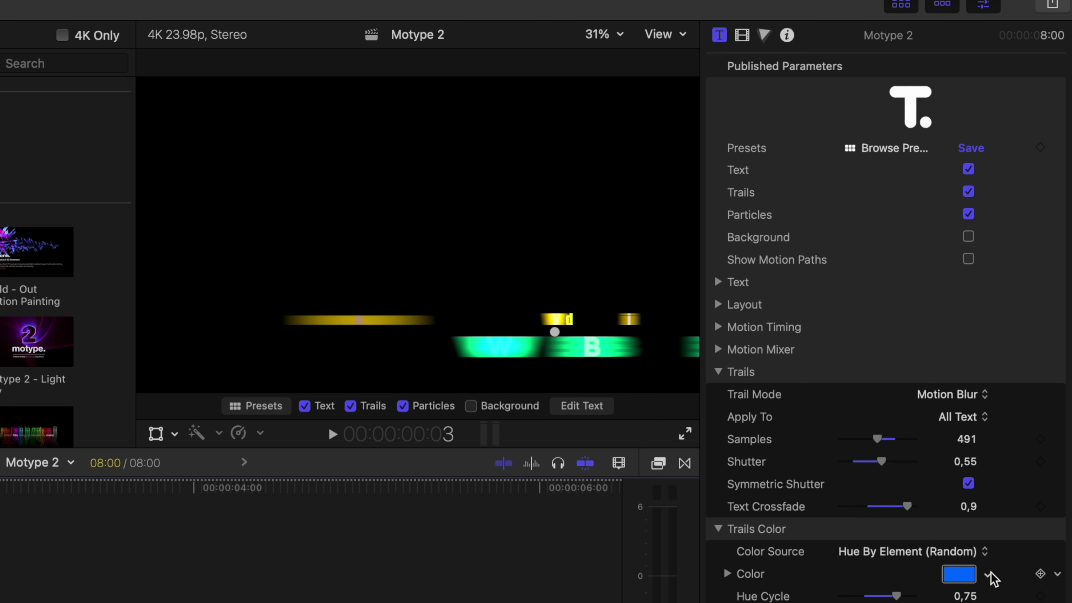
{"action": "left_click", "coordinate": [955, 555]}
{"action": "left_click", "coordinate": [926, 512]}
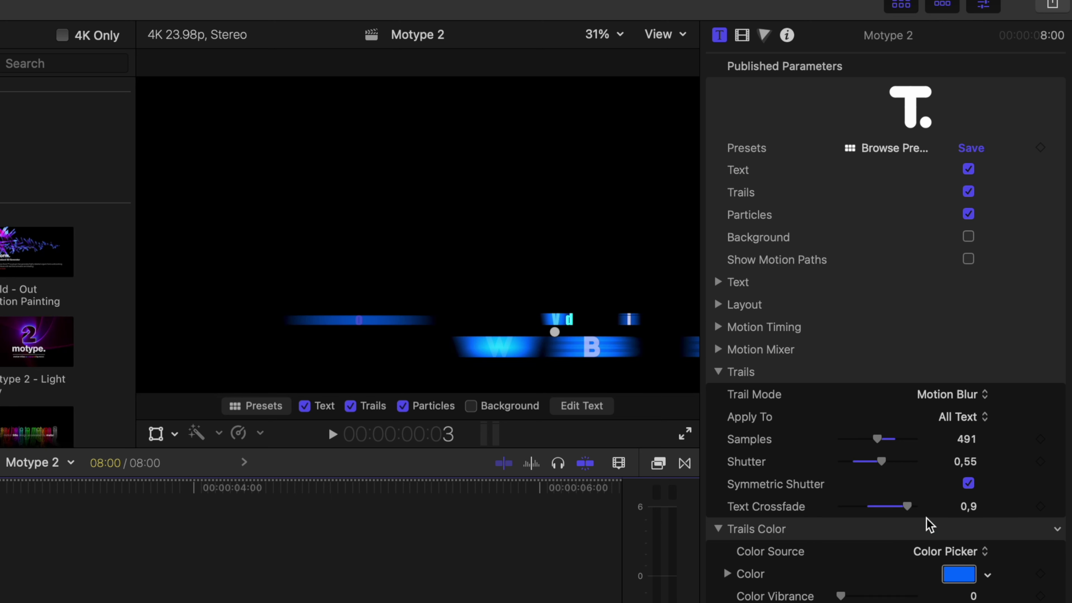
{"action": "left_click", "coordinate": [956, 574]}
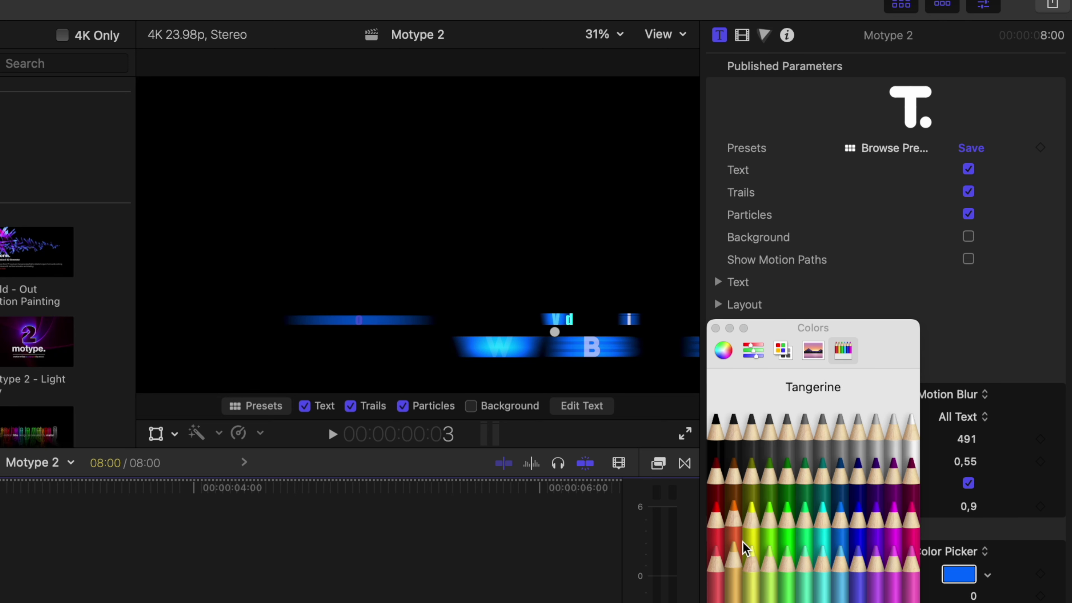
Step: Pick Tangerine orange as the trail colour
{"action": "left_click", "coordinate": [736, 537]}
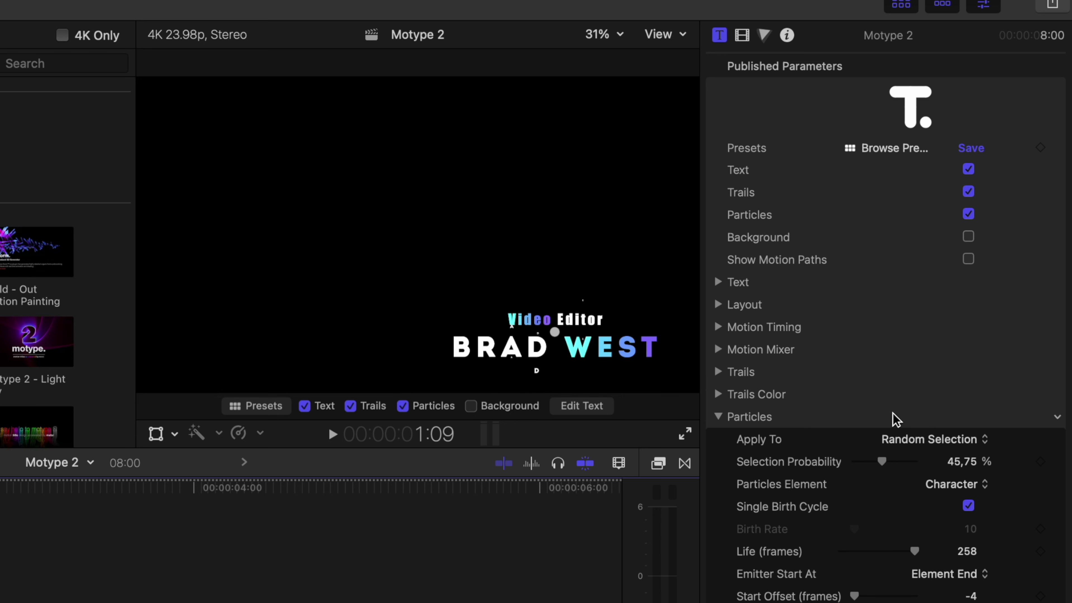
Step: Set particle Selection Probability to about 64% and Direction to XY (left, right, top, bottom)
{"action": "left_click_drag", "start_coordinate": [881, 462], "coordinate": [908, 464]}
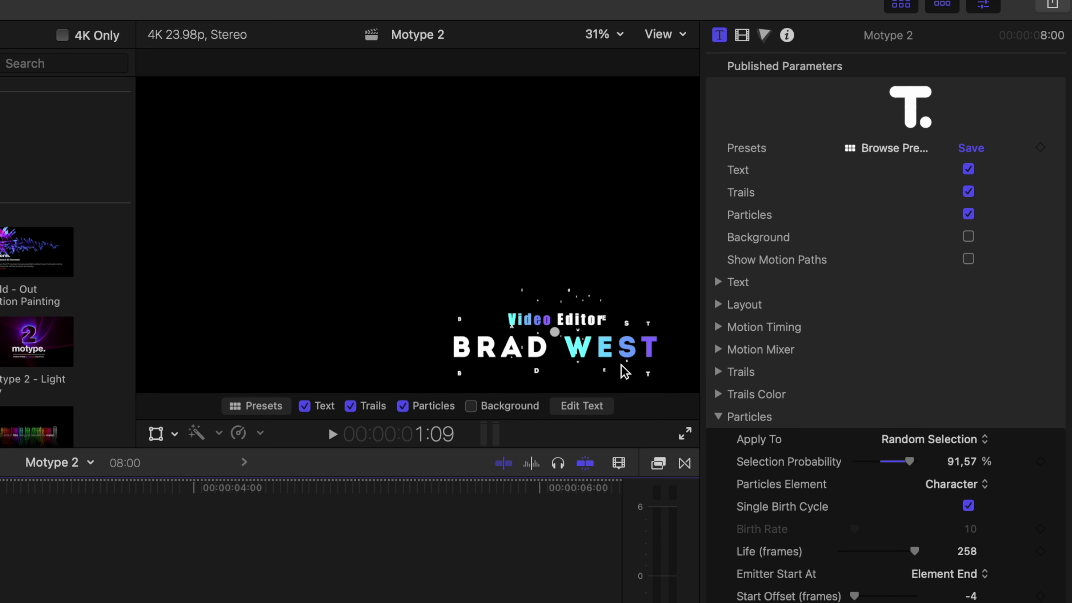
{"action": "left_click_drag", "start_coordinate": [956, 477], "coordinate": [955, 469]}
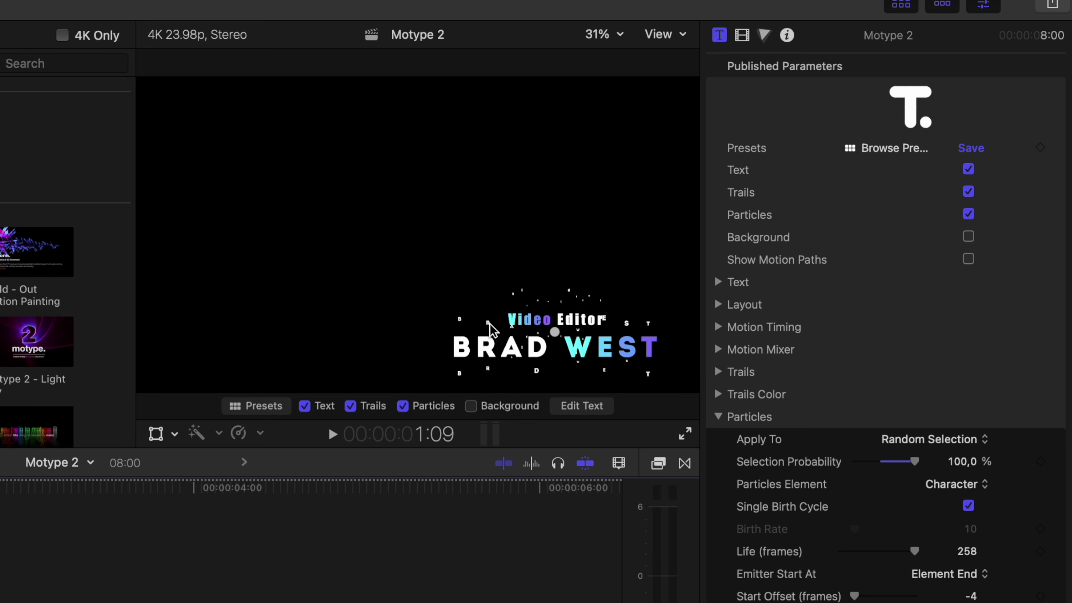
{"action": "left_click_drag", "start_coordinate": [916, 462], "coordinate": [896, 463]}
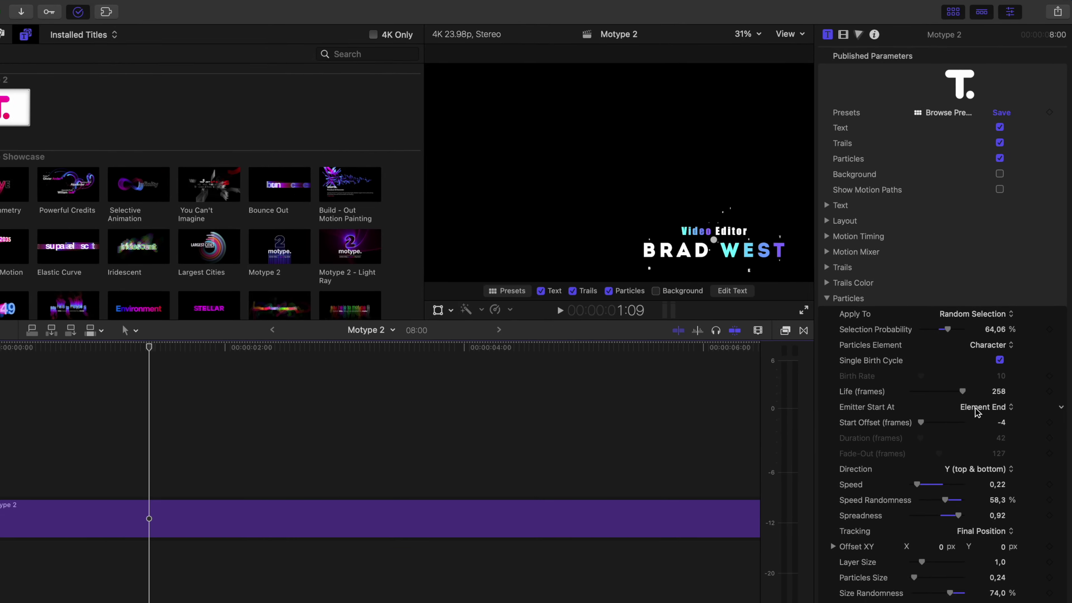
{"action": "left_click", "coordinate": [981, 454]}
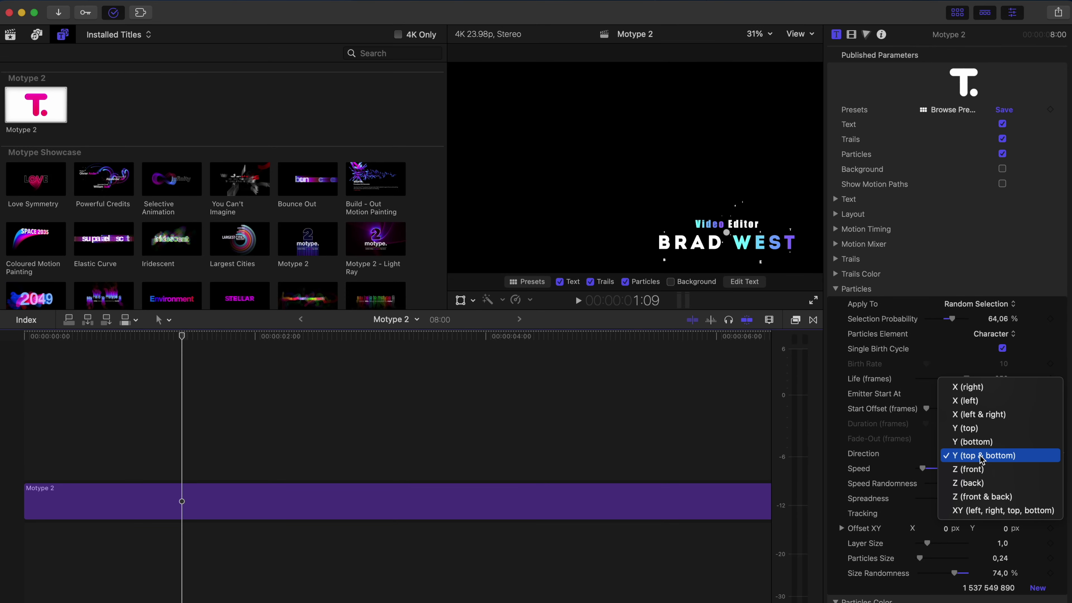
{"action": "left_click", "coordinate": [1003, 511]}
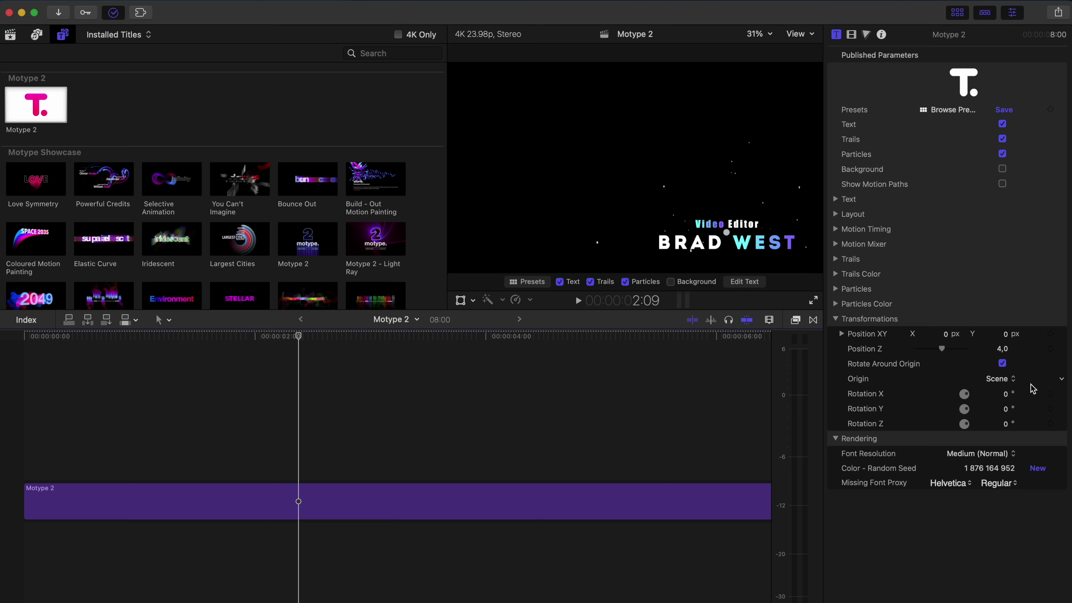
Step: Rotate the title to X -42°, Y -21,1°, Z -4,2° via the inspector and viewer handle
{"action": "left_click_drag", "start_coordinate": [1006, 393], "coordinate": [1006, 423]}
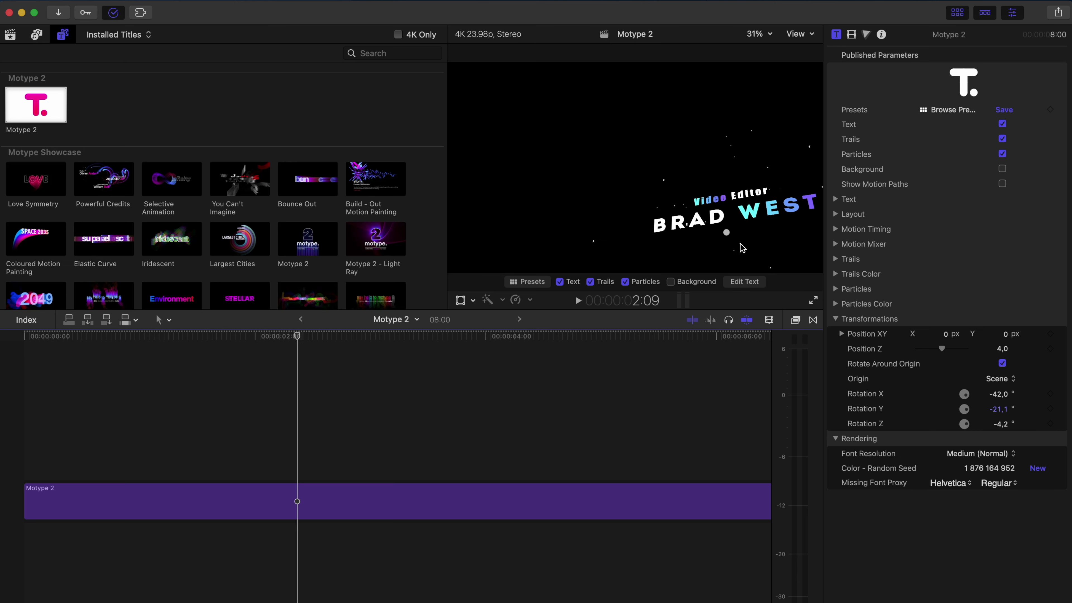
{"action": "left_click_drag", "start_coordinate": [726, 232], "coordinate": [713, 248]}
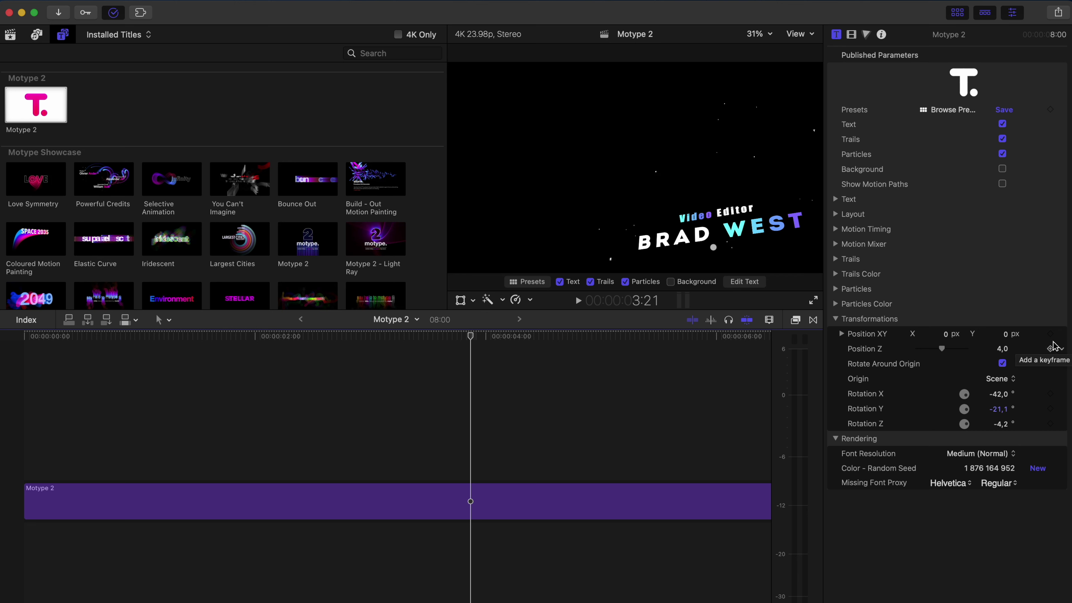
{"action": "left_click", "coordinate": [8, 366]}
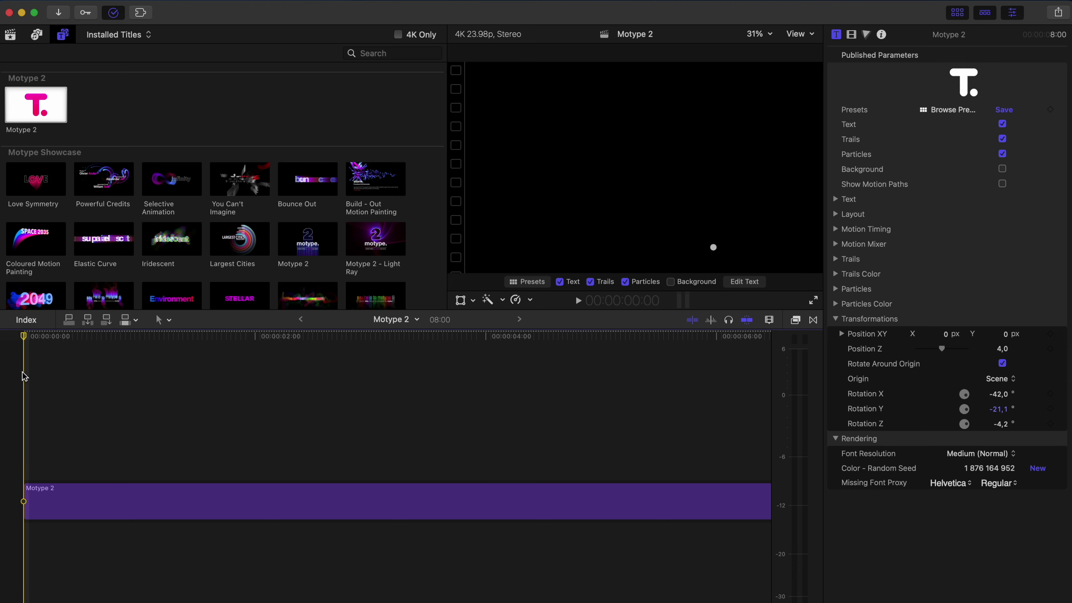
Step: Select the title clip and add starting keyframes for Position XY and Rotation
{"action": "left_click_drag", "start_coordinate": [76, 447], "coordinate": [41, 533]}
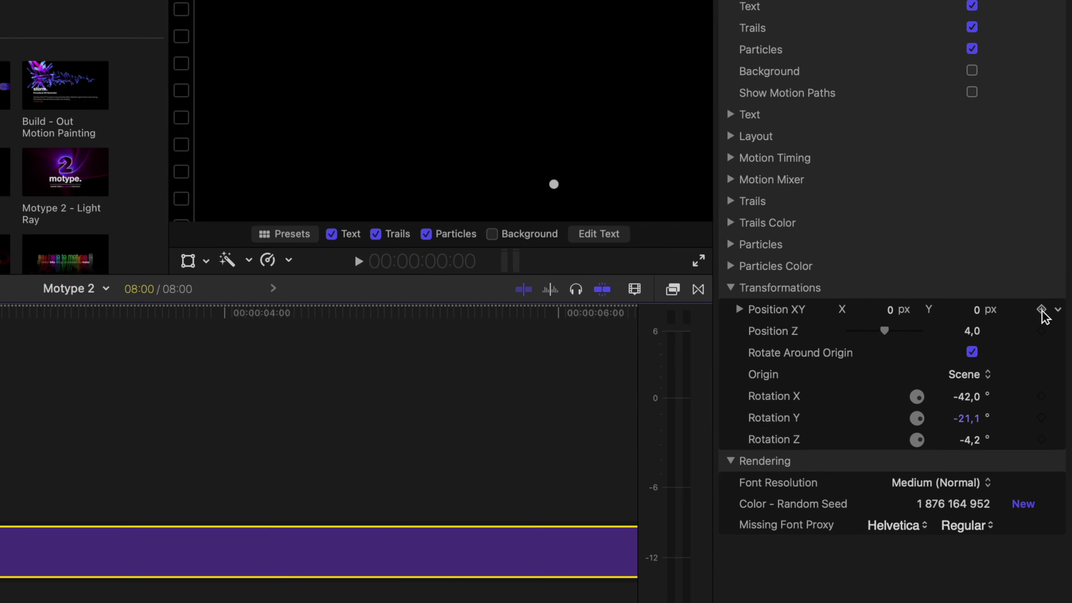
{"action": "left_click", "coordinate": [1041, 309]}
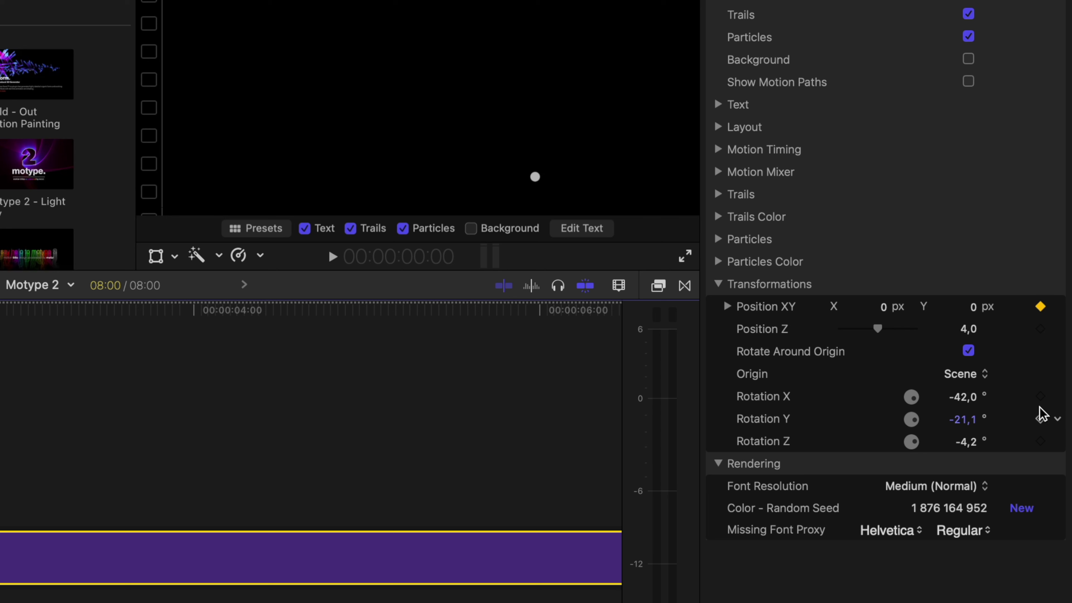
{"action": "left_click", "coordinate": [1041, 397]}
Step: At 8:00, set rotation to X -55°, Y -23,3°, Z -16,2° and shift position slightly on X
{"action": "left_click_drag", "start_coordinate": [371, 325], "coordinate": [400, 323]}
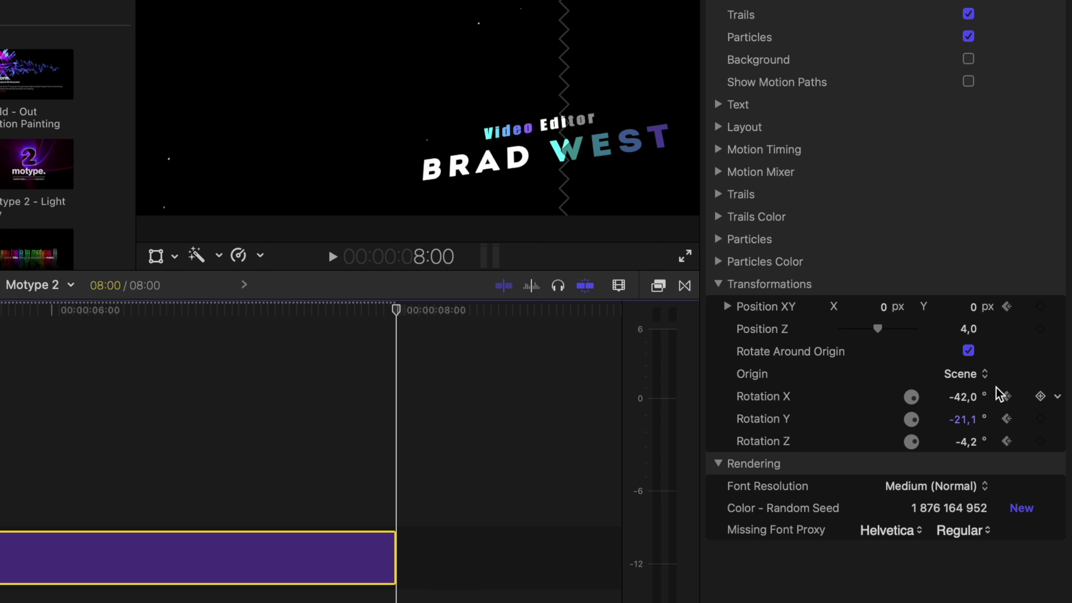
{"action": "left_click_drag", "start_coordinate": [968, 405], "coordinate": [965, 449]}
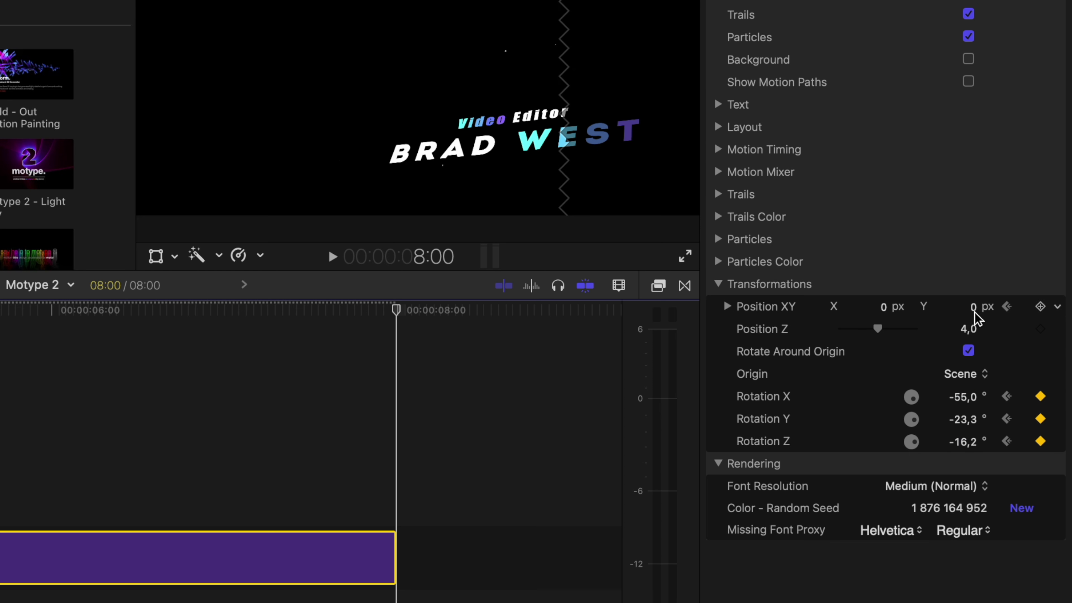
{"action": "left_click_drag", "start_coordinate": [974, 305], "coordinate": [972, 313]}
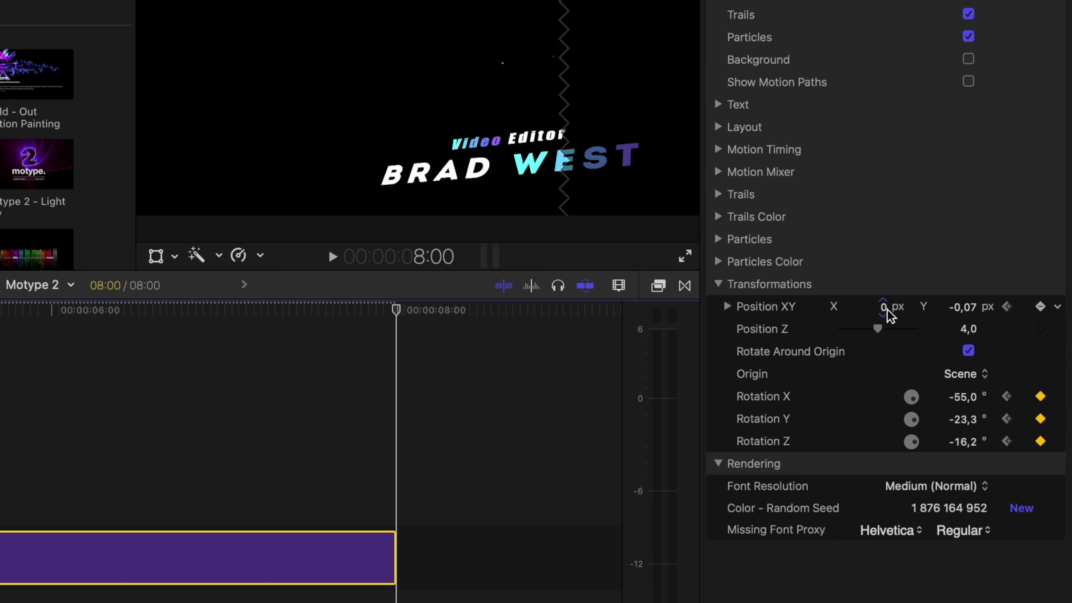
{"action": "left_click_drag", "start_coordinate": [882, 307], "coordinate": [882, 306]}
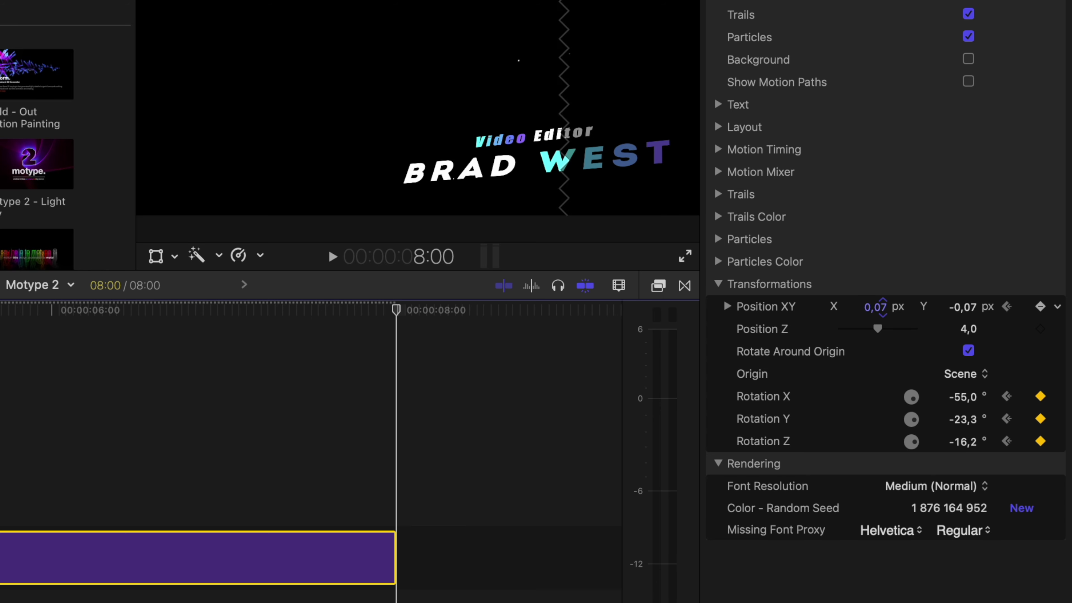